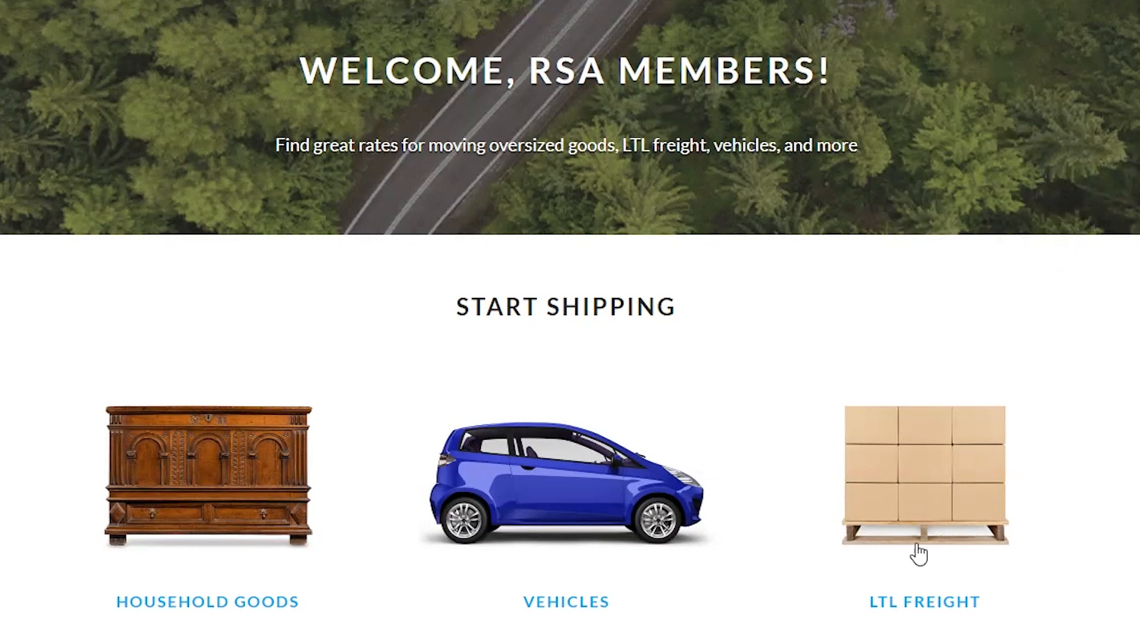
# Start an LTL freight shipment with a pallet as handling unit, 40 in long, 48 in wide and 48 in high.
pyautogui.click(924, 497)
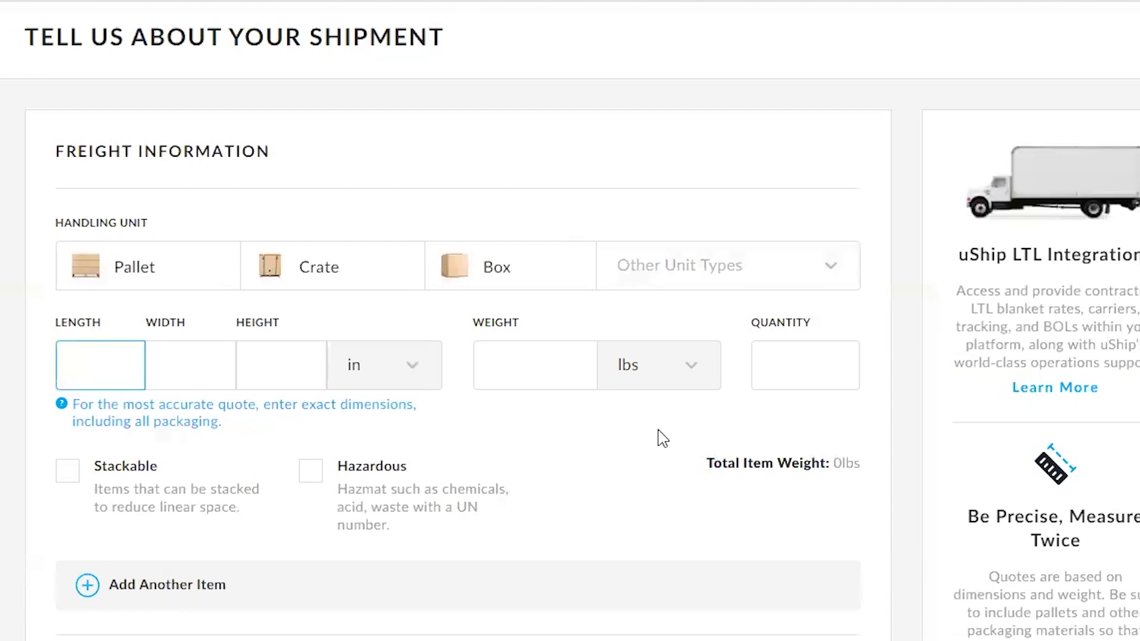
pyautogui.click(125, 272)
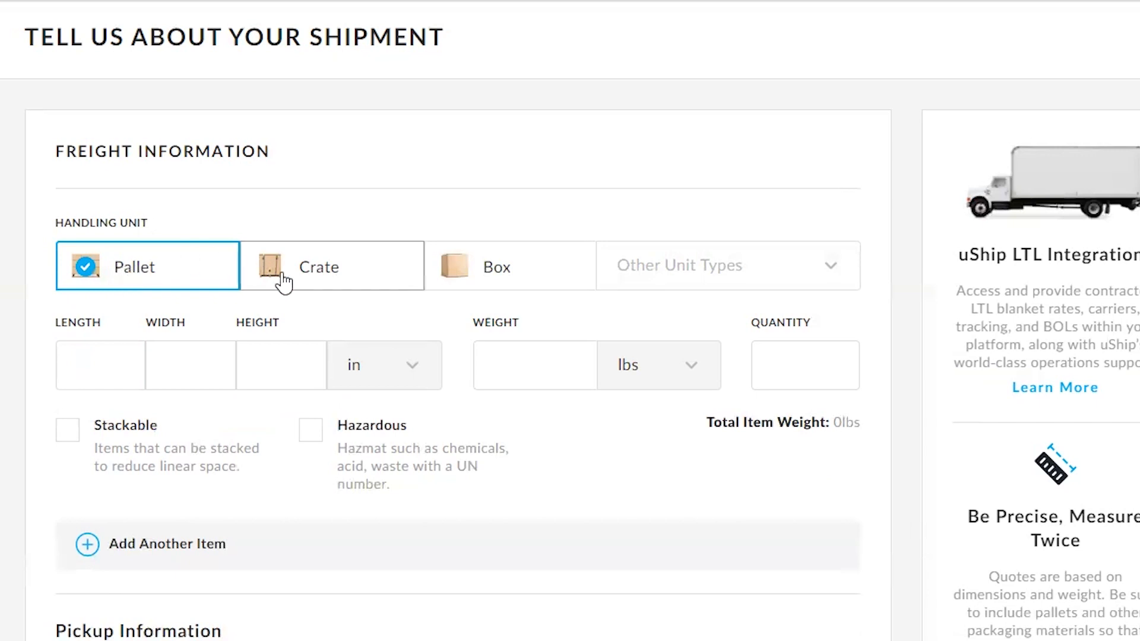
pyautogui.click(86, 363)
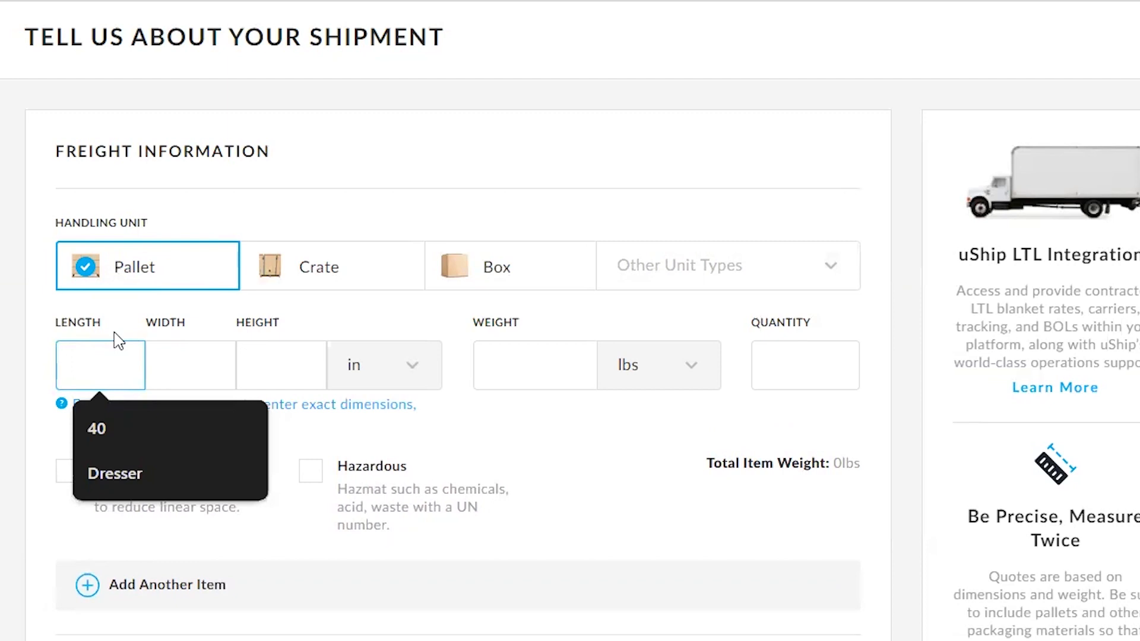
pyautogui.write('40')
pyautogui.press('Tab')
pyautogui.write('48')
pyautogui.press('Tab')
pyautogui.write('48')
pyautogui.press('Tab')
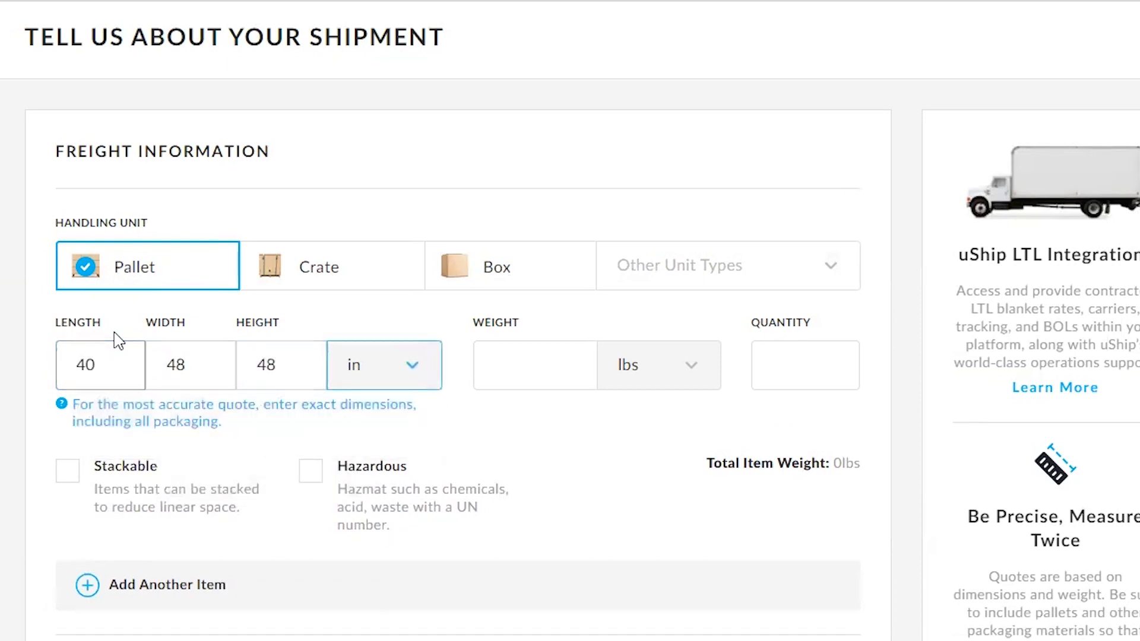
# Set the pallet's weight to 1,750 lbs and its quantity to 1.
pyautogui.press('Tab')
pyautogui.write('1750')
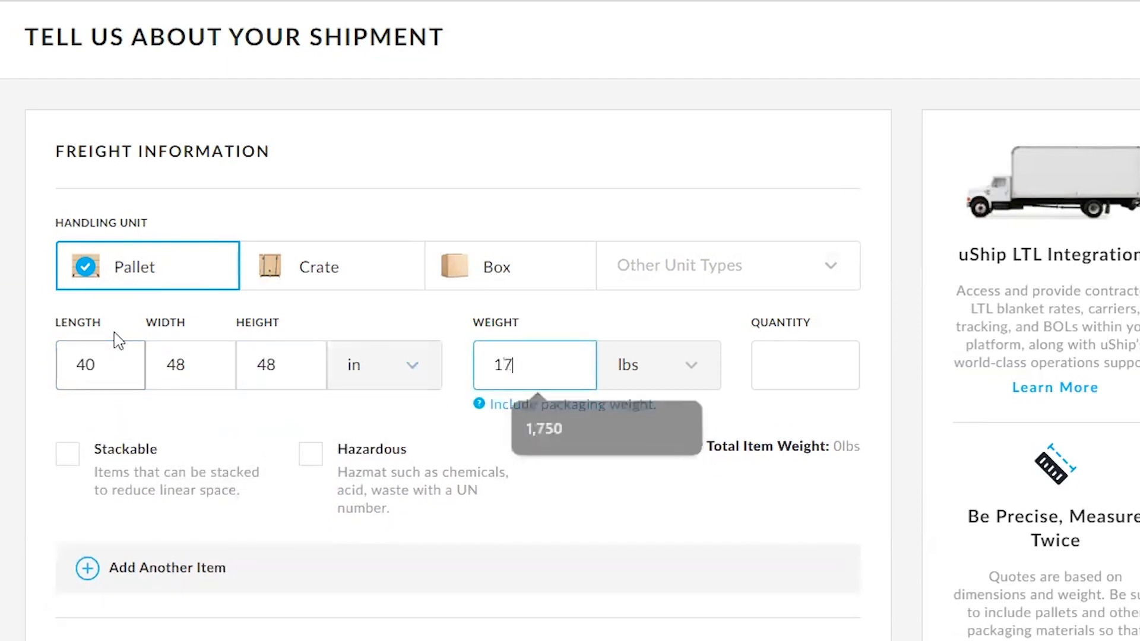
pyautogui.press('Tab')
pyautogui.press('Tab')
pyautogui.write('1')
pyautogui.press('Tab')
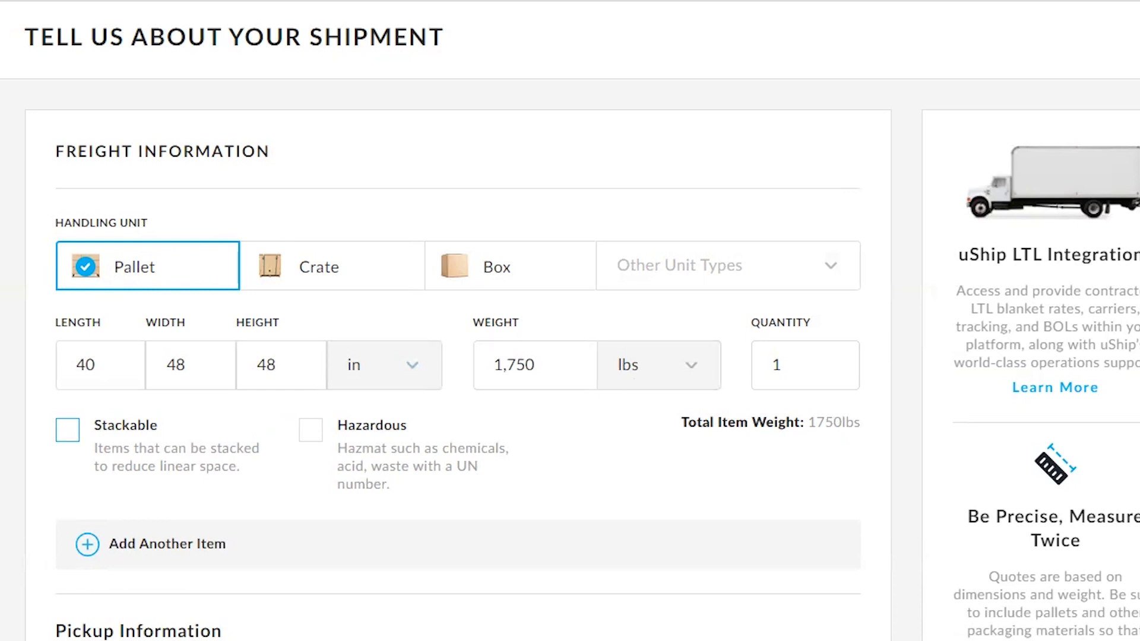
# Set the pickup date to May 06.
pyautogui.scroll(-8, 416, 356)
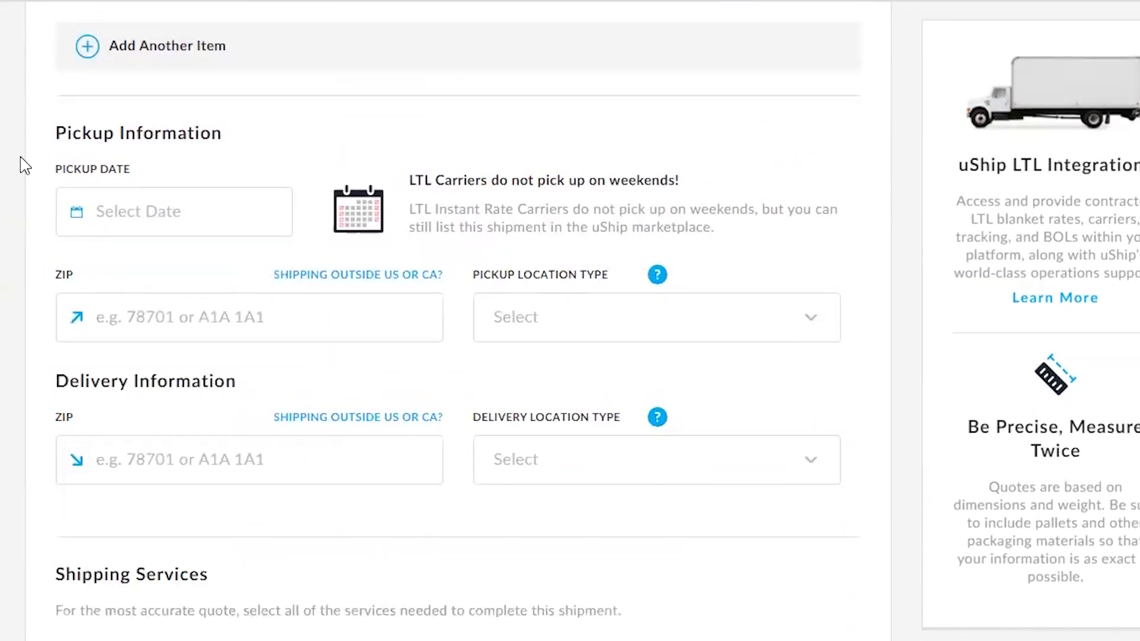
pyautogui.click(184, 213)
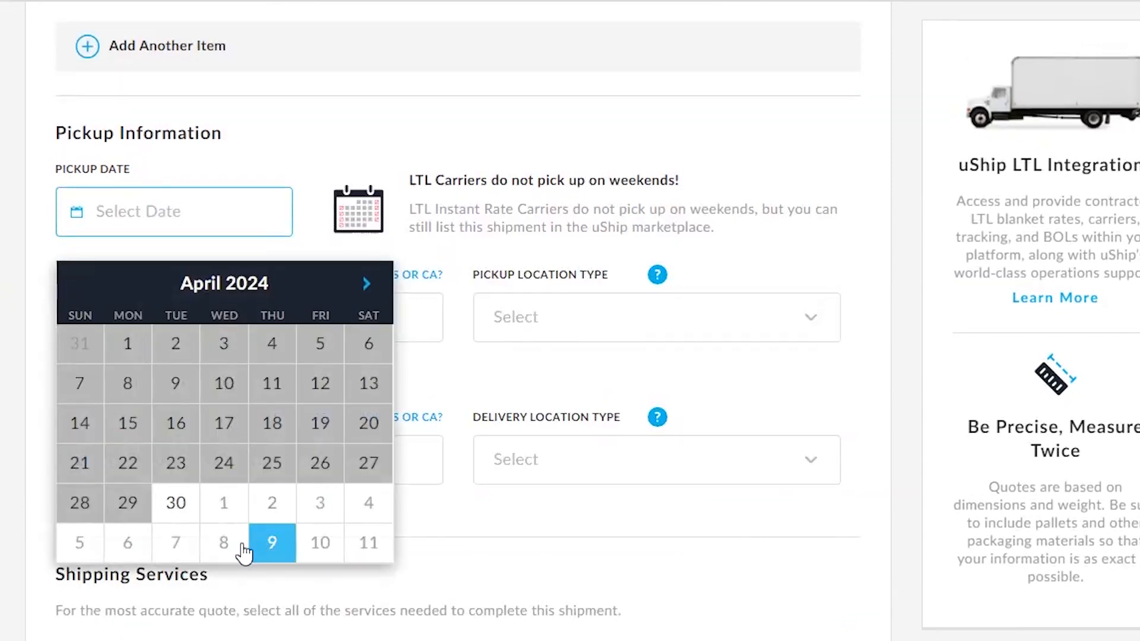
pyautogui.click(133, 552)
# Enter ZIP 75201 in Dallas, TX, USA as the pickup location.
pyautogui.click(196, 319)
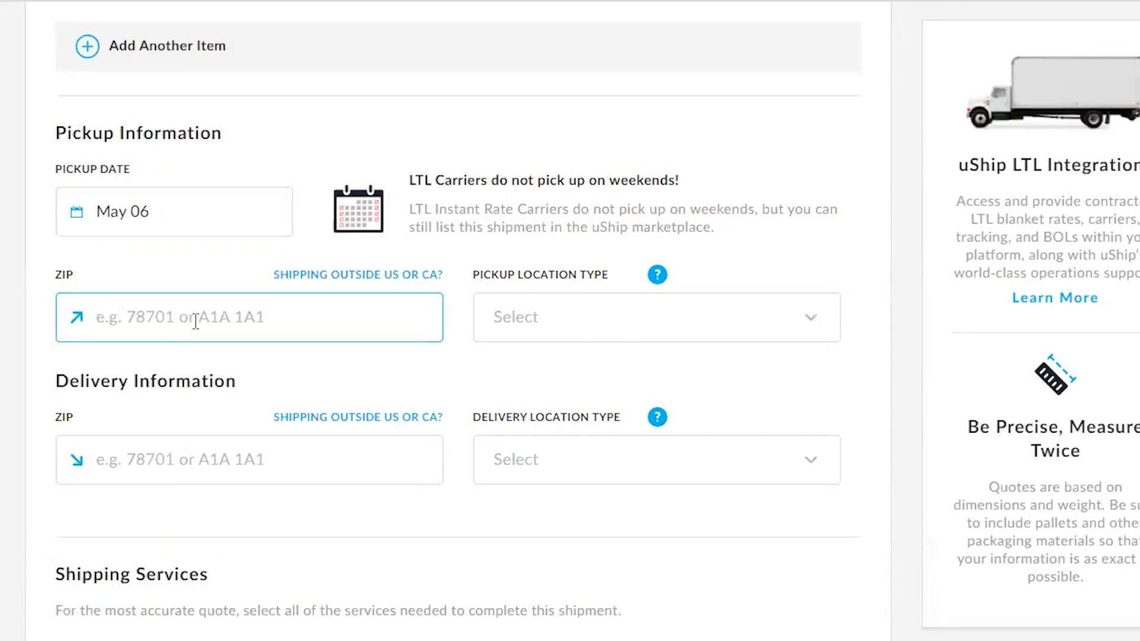
pyautogui.write('75201')
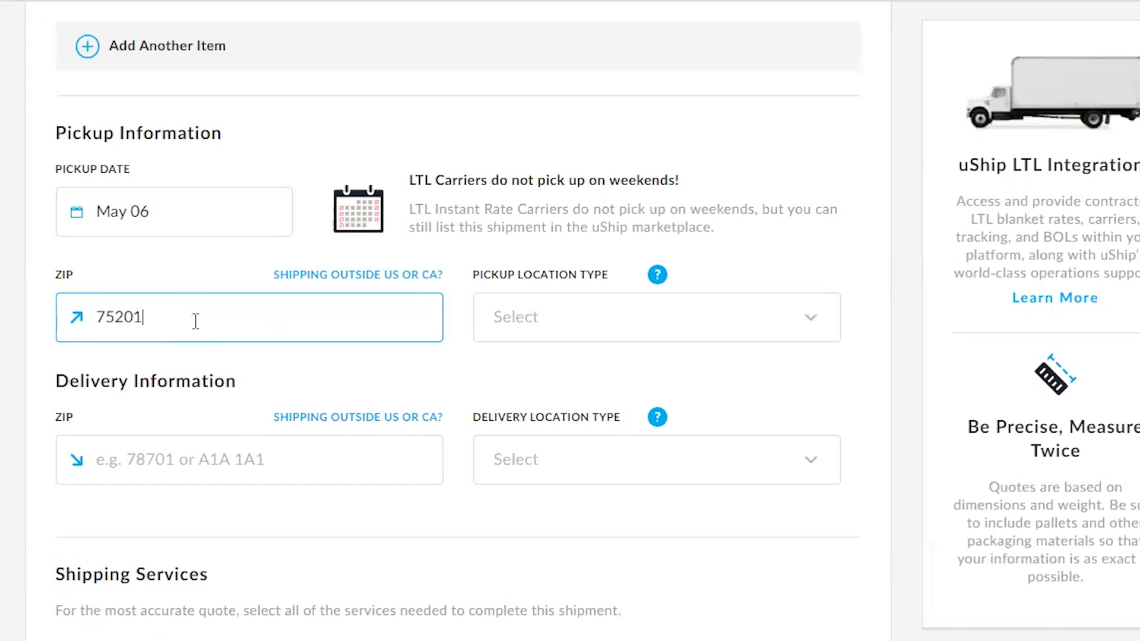
pyautogui.click(225, 383)
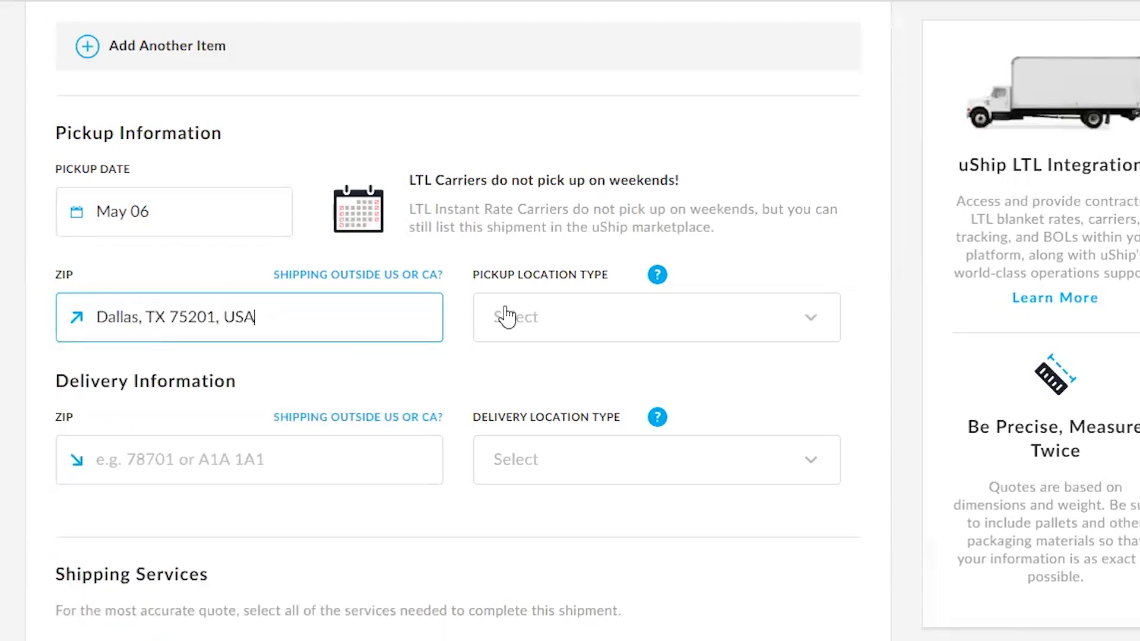
# Set the pickup location type to Business (without loading dock or forklift).
pyautogui.click(570, 321)
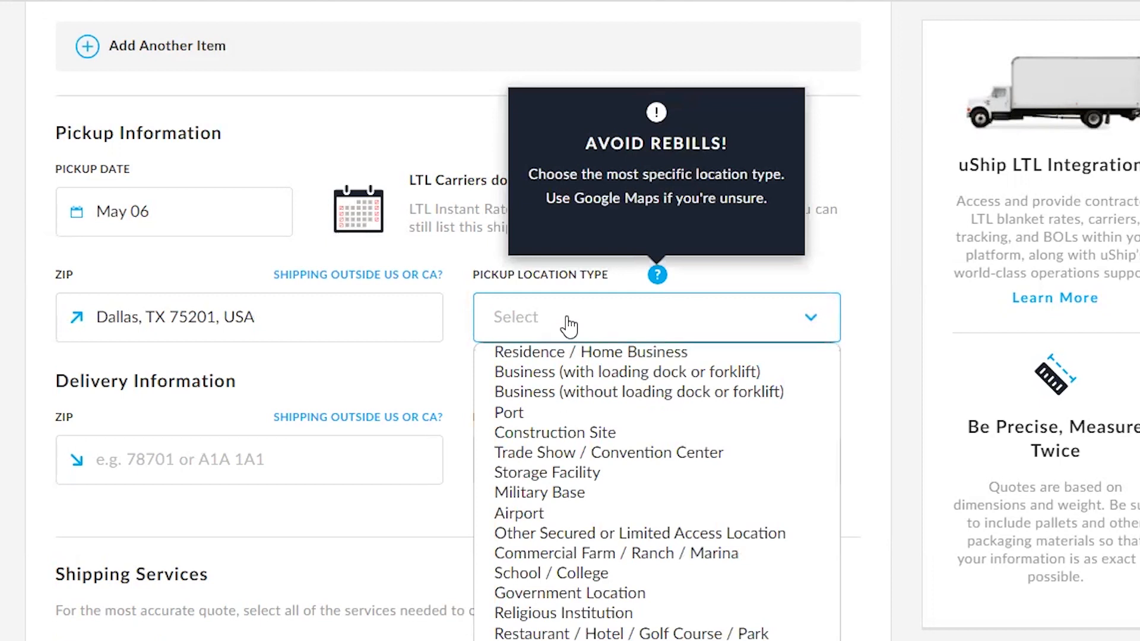
pyautogui.click(576, 372)
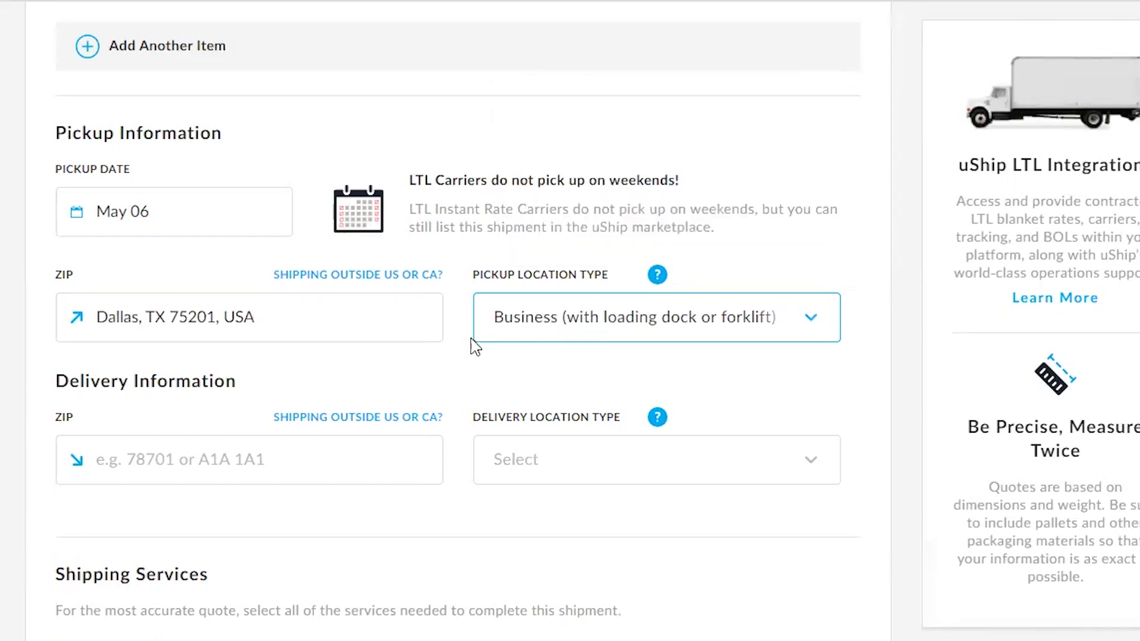
pyautogui.click(545, 318)
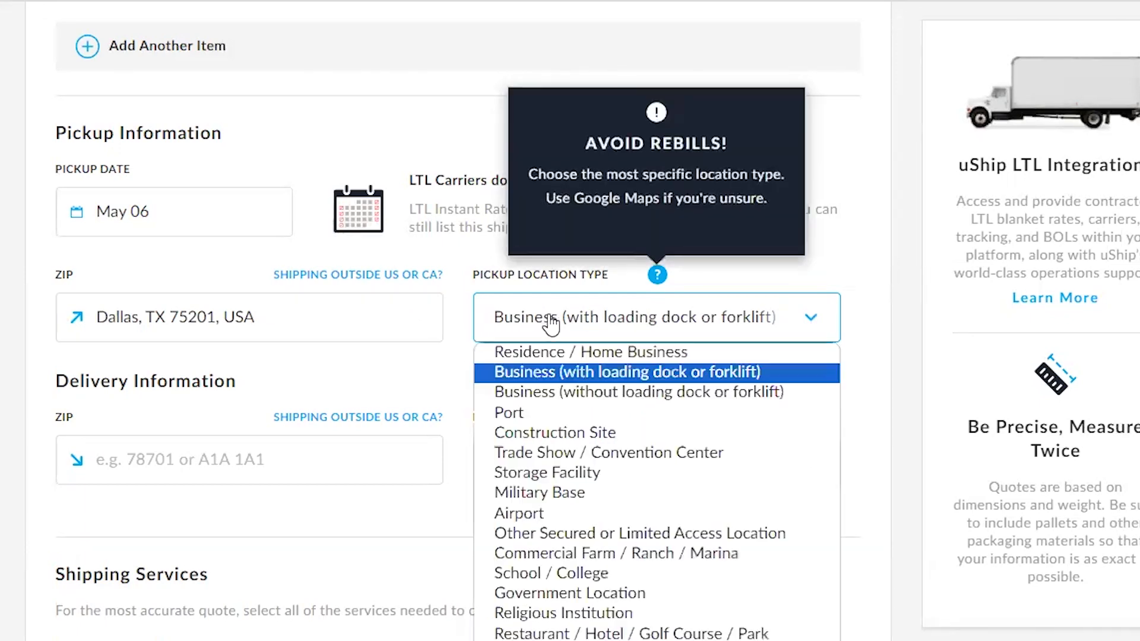
pyautogui.click(572, 393)
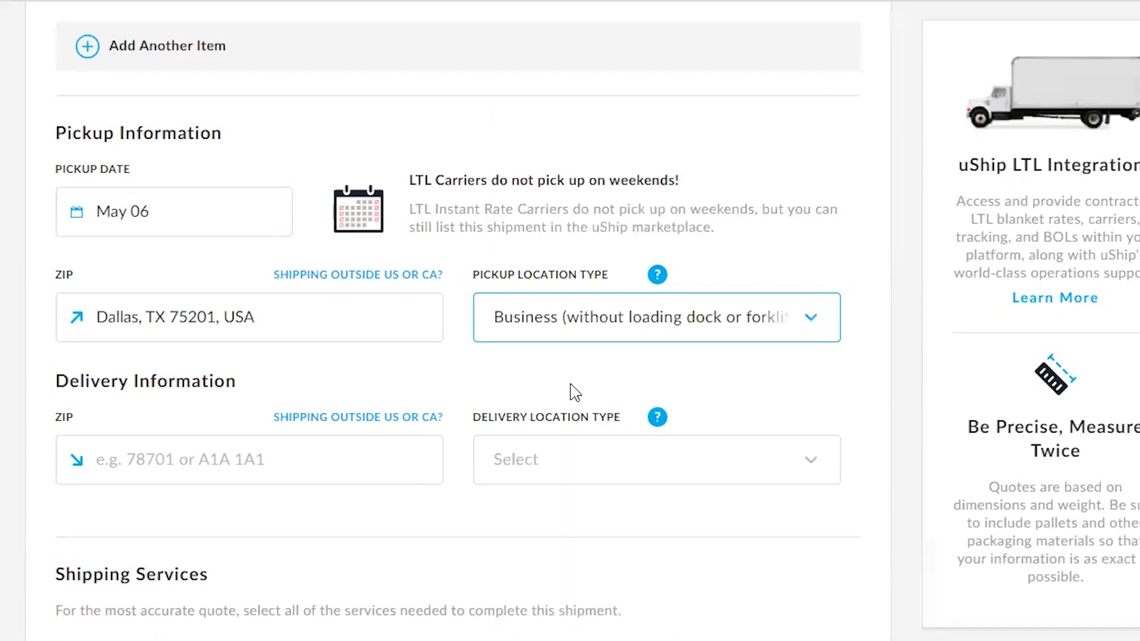
# Change the pickup location to ZIP 78701 in Austin, TX, USA.
pyautogui.scroll(-2, 454, 435)
pyautogui.scroll(-4, 3, 493)
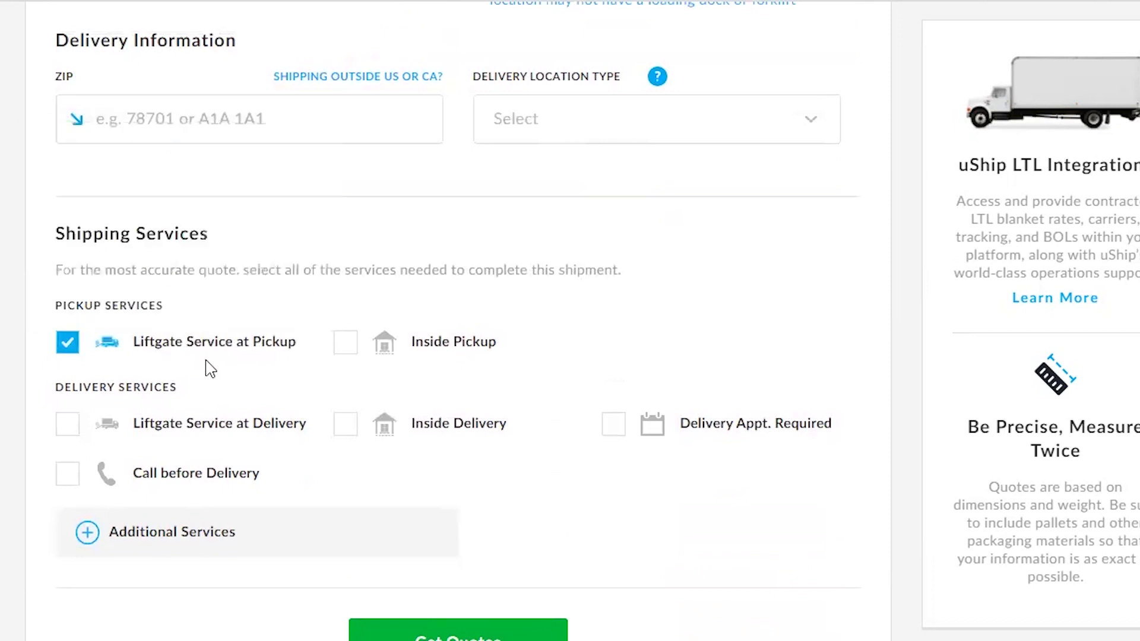
pyautogui.scroll(6, 187, 328)
pyautogui.moveTo(187, 328); pyautogui.dragTo(18, 318)
pyautogui.write('78701')
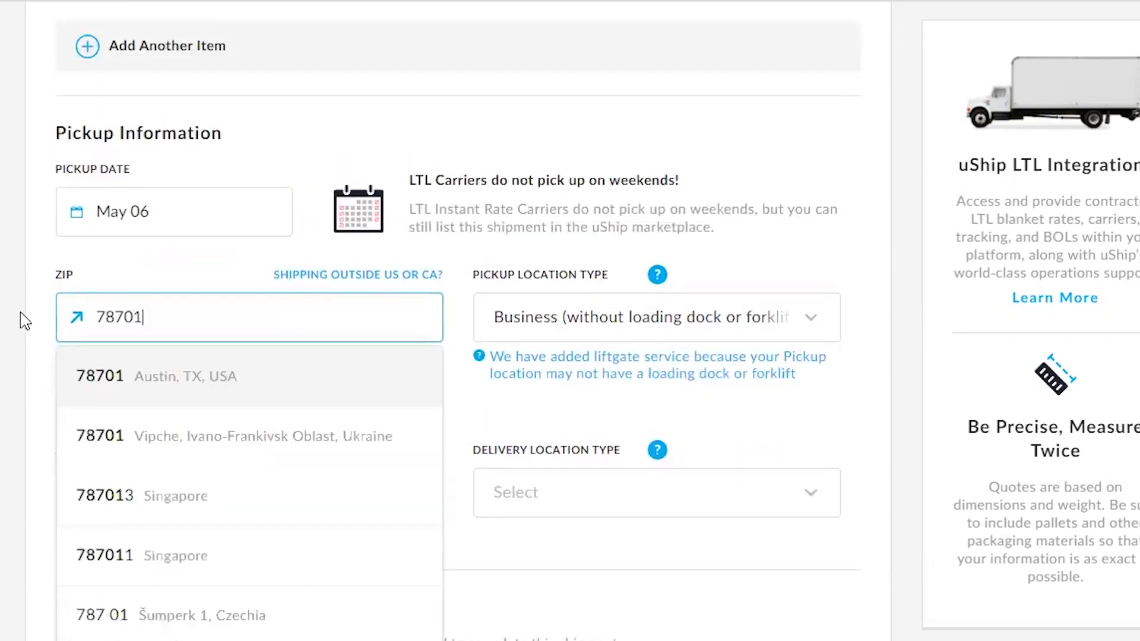
pyautogui.click(221, 371)
pyautogui.moveTo(221, 371); pyautogui.dragTo(226, 389)
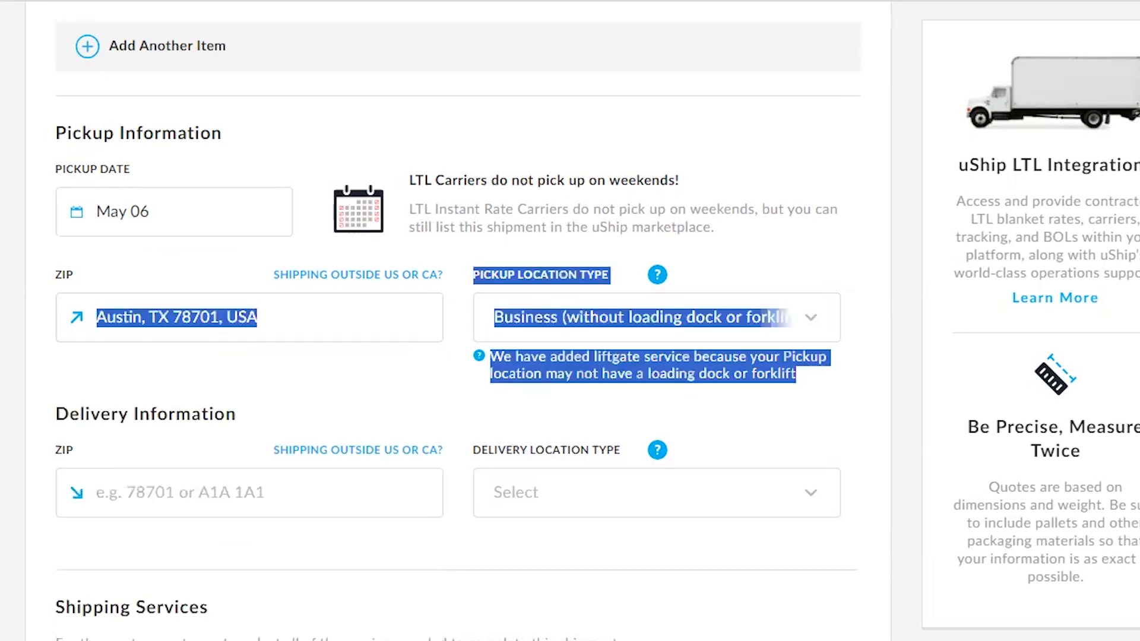
pyautogui.click(267, 279)
# Set the delivery location to ZIP 75201 in Dallas, TX, USA, with the type Business (with loading dock or forklift).
pyautogui.scroll(-4, 267, 275)
pyautogui.click(248, 254)
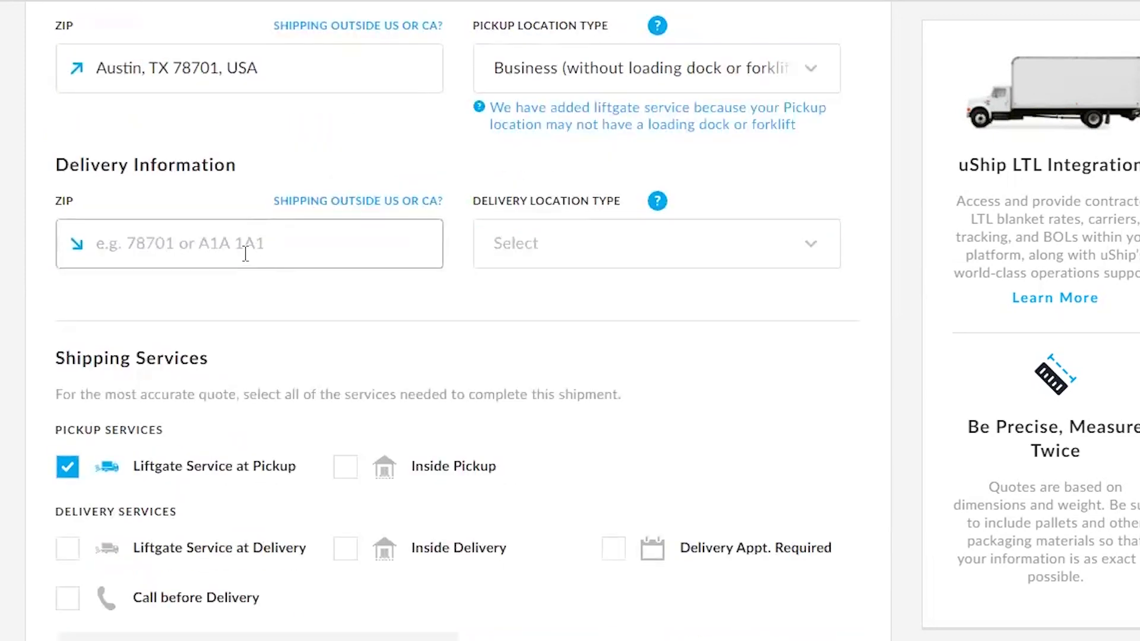
pyautogui.click(252, 242)
pyautogui.write('75201, USA')
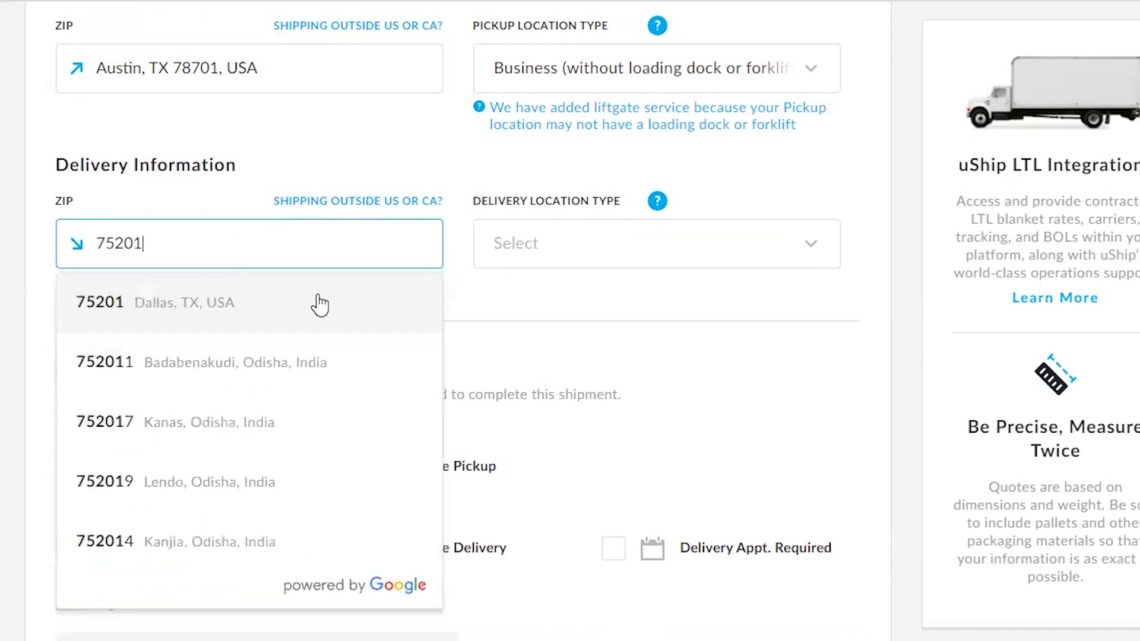
pyautogui.click(320, 305)
pyautogui.click(586, 255)
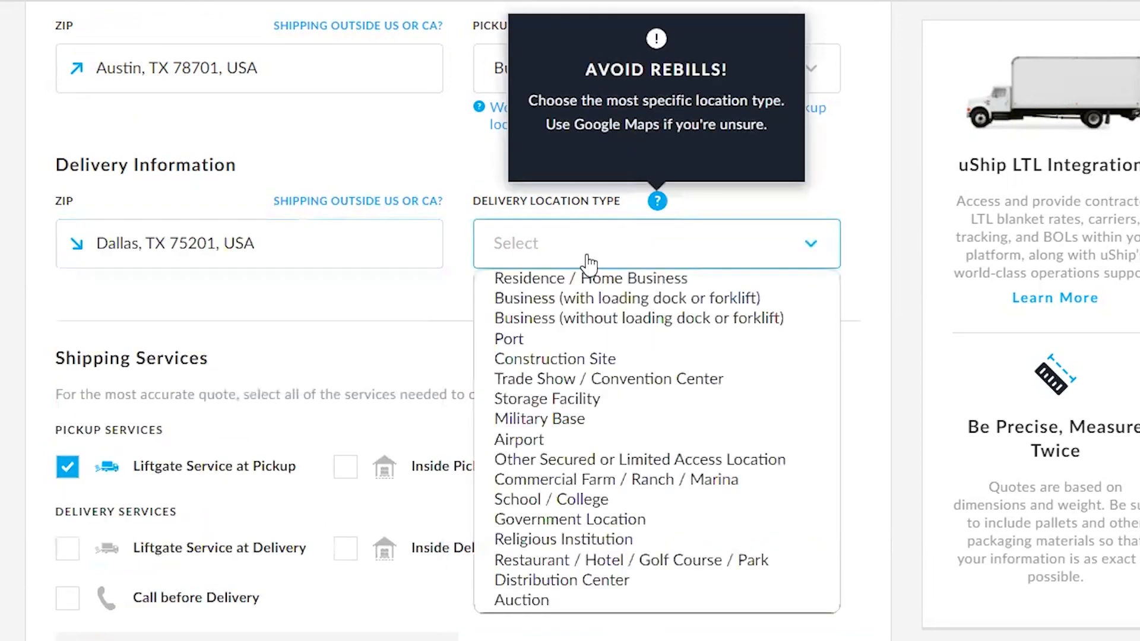
pyautogui.click(604, 299)
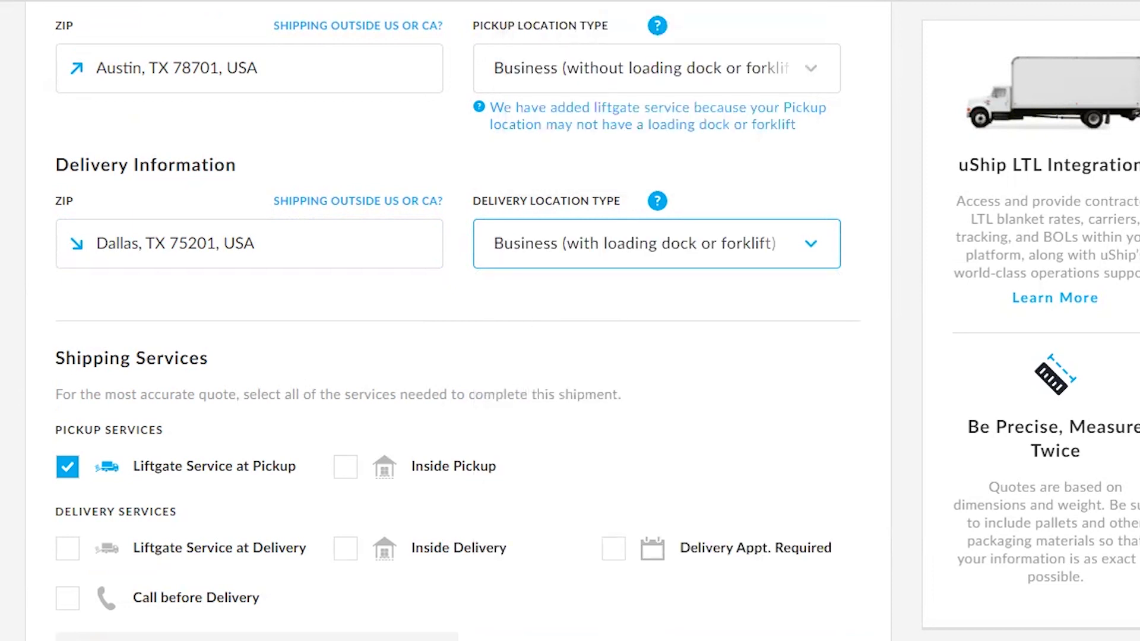
# Review the shipment details and read the descriptions of the Delivery Appt. Required and Call before Delivery services.
pyautogui.scroll(5, 451, 321)
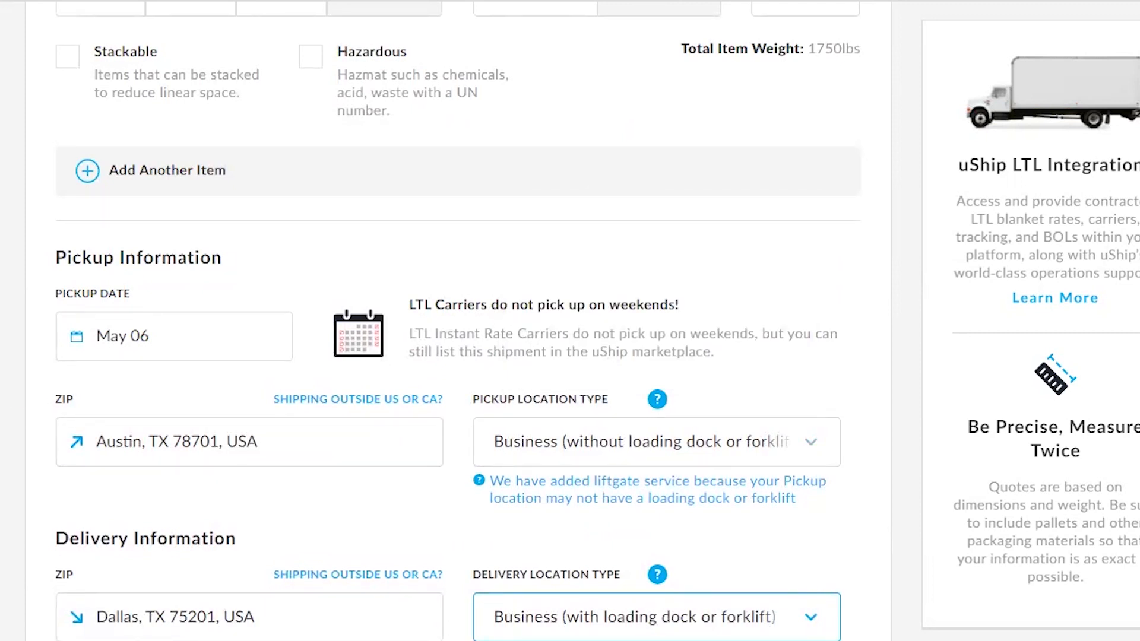
pyautogui.scroll(4, 380, 371)
pyautogui.scroll(-7, 381, 371)
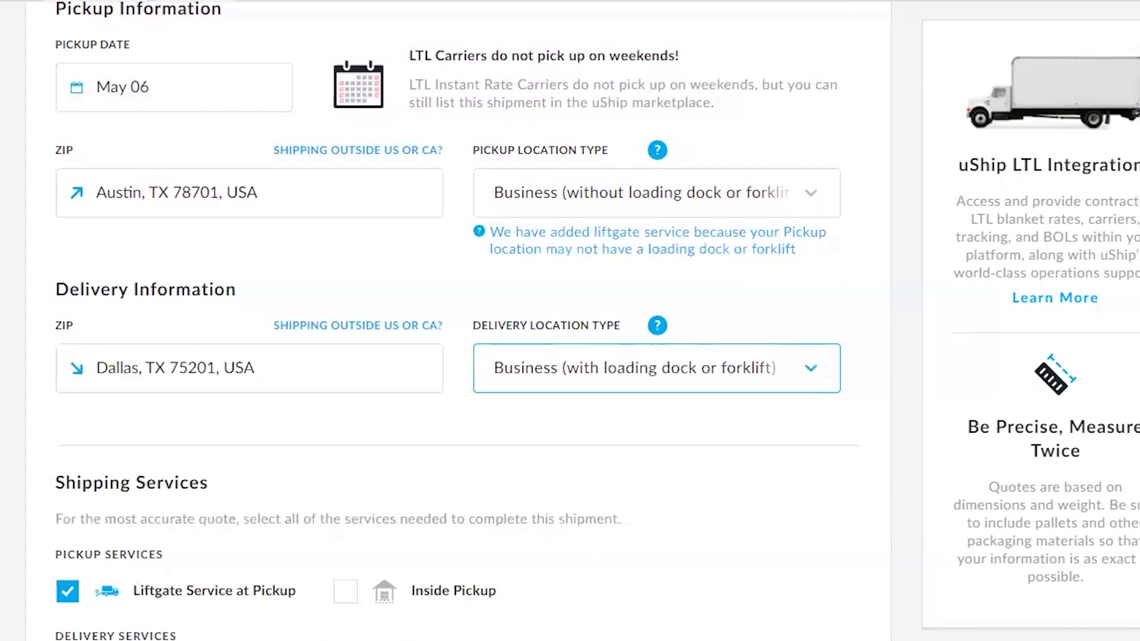
pyautogui.scroll(-3, 557, 466)
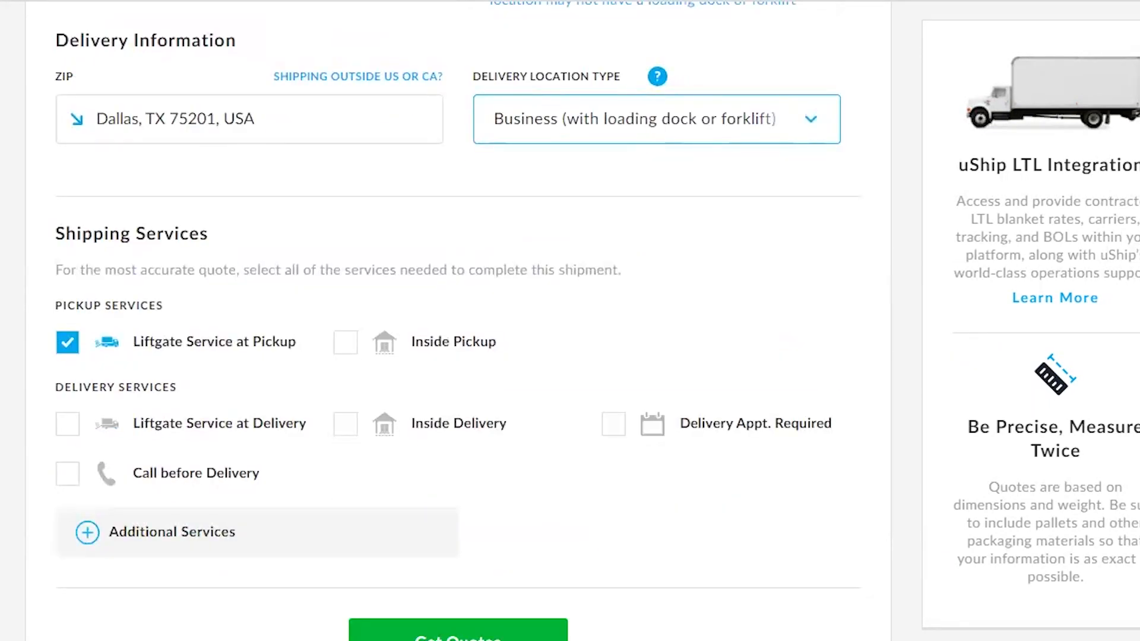
pyautogui.moveTo(710, 437)
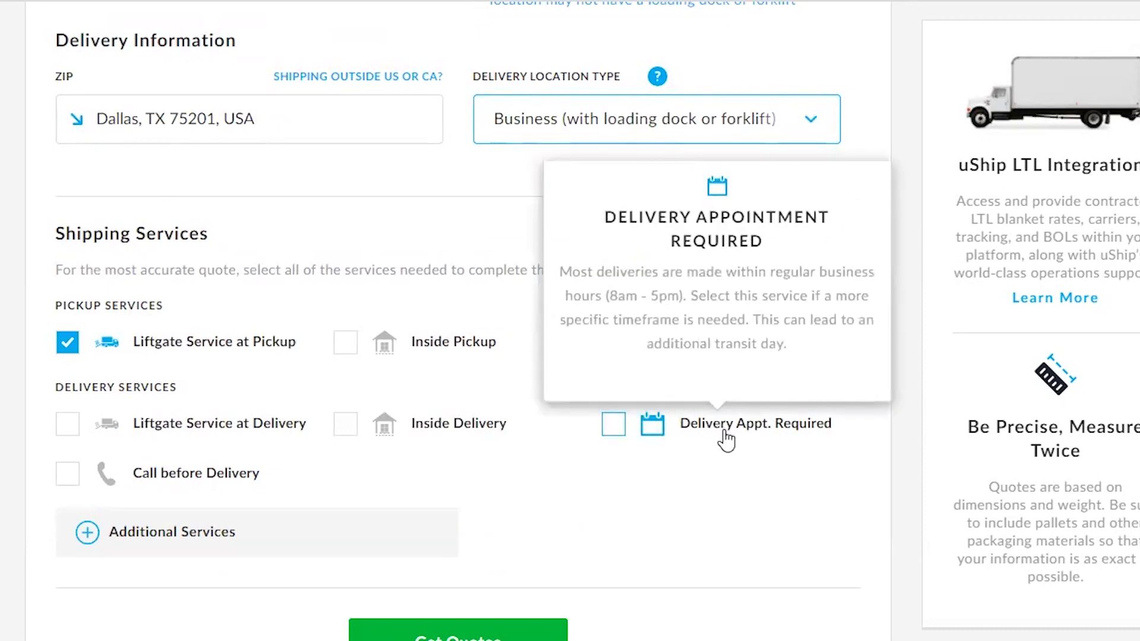
pyautogui.moveTo(211, 480)
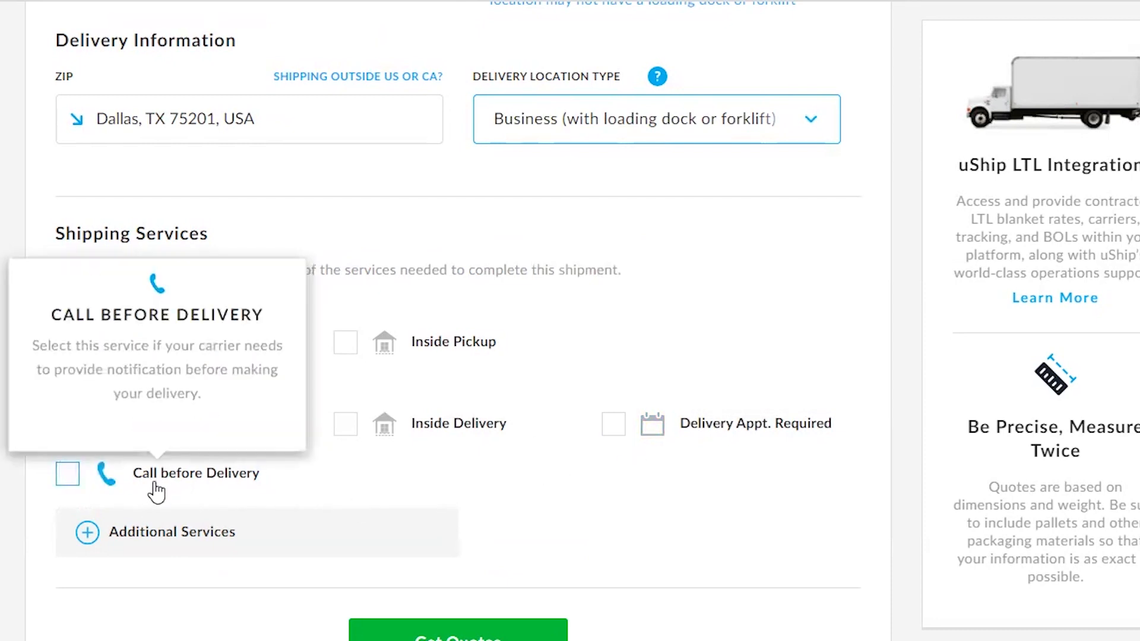
pyautogui.scroll(5, 692, 537)
pyautogui.scroll(8, 900, 420)
pyautogui.scroll(-15, 898, 419)
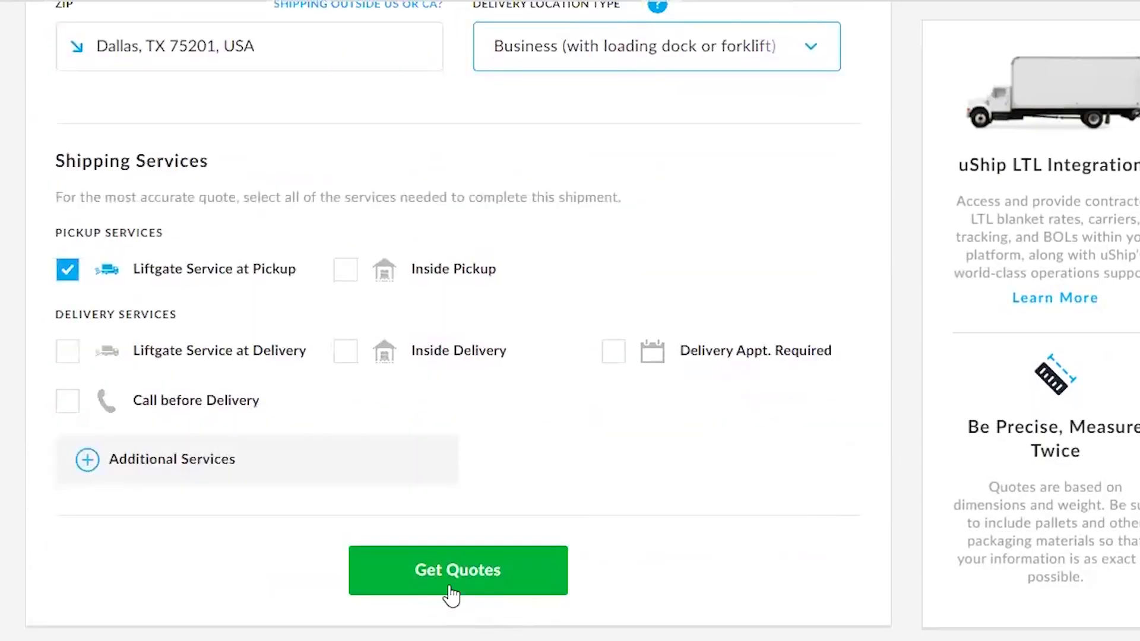
# Request the LTL quotes, compare the carrier rates, and book the Southwestern Motor Transport quote.
pyautogui.click(452, 574)
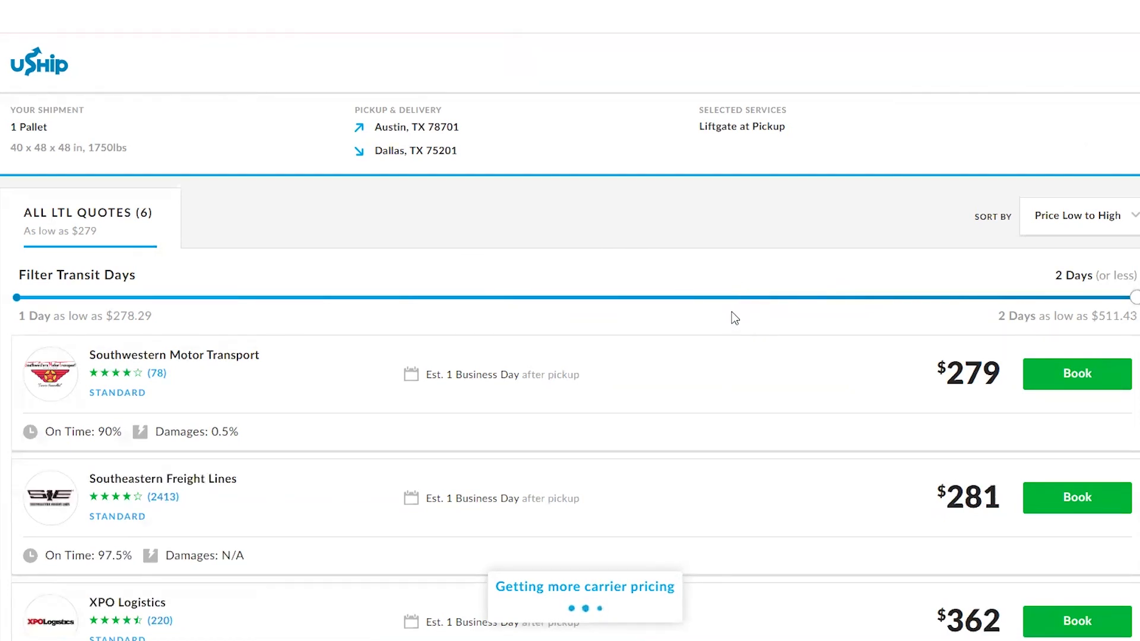
pyautogui.scroll(-5, 731, 309)
pyautogui.scroll(3, 764, 324)
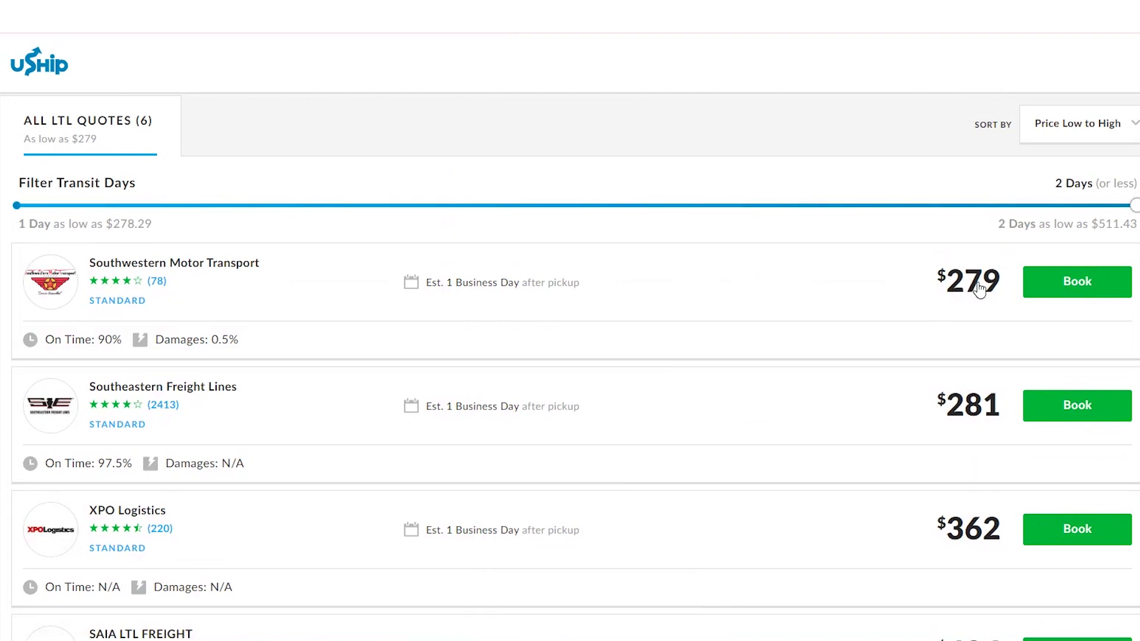
pyautogui.scroll(2, 842, 369)
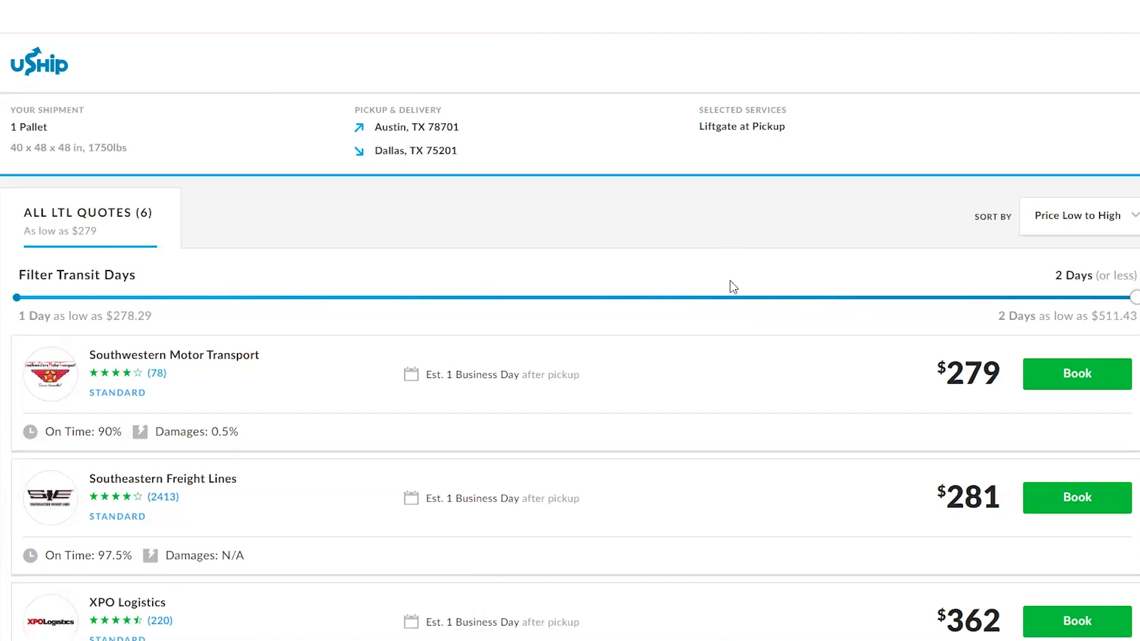
pyautogui.click(1067, 376)
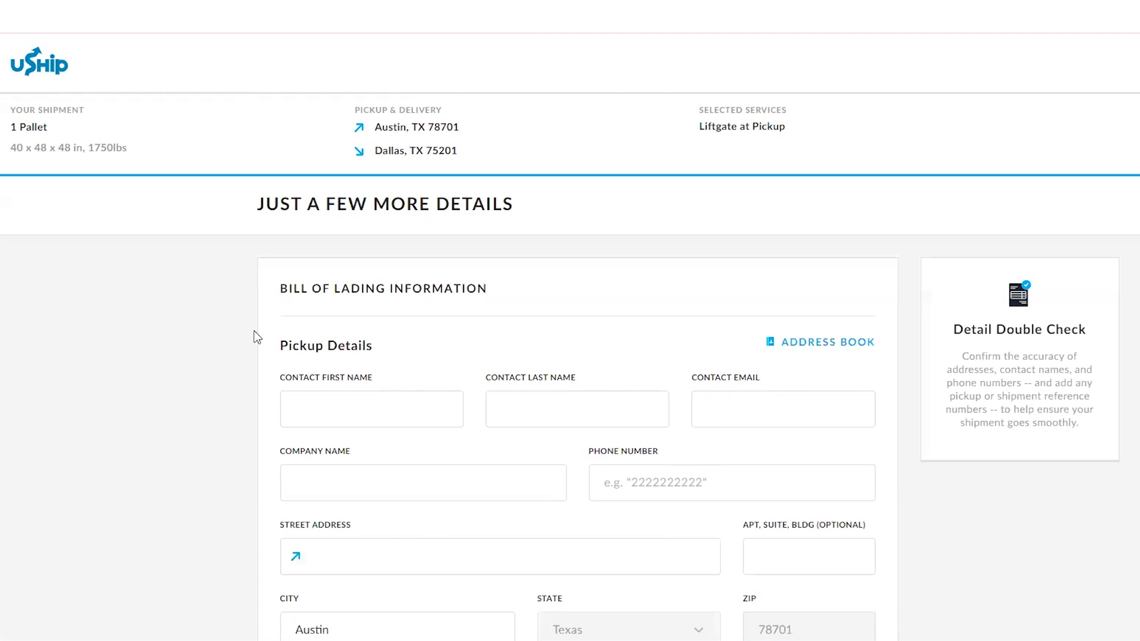
# Fill in the bill of lading's pickup details with the Austin Pack & Ship contact from the address book.
pyautogui.scroll(-3, 893, 269)
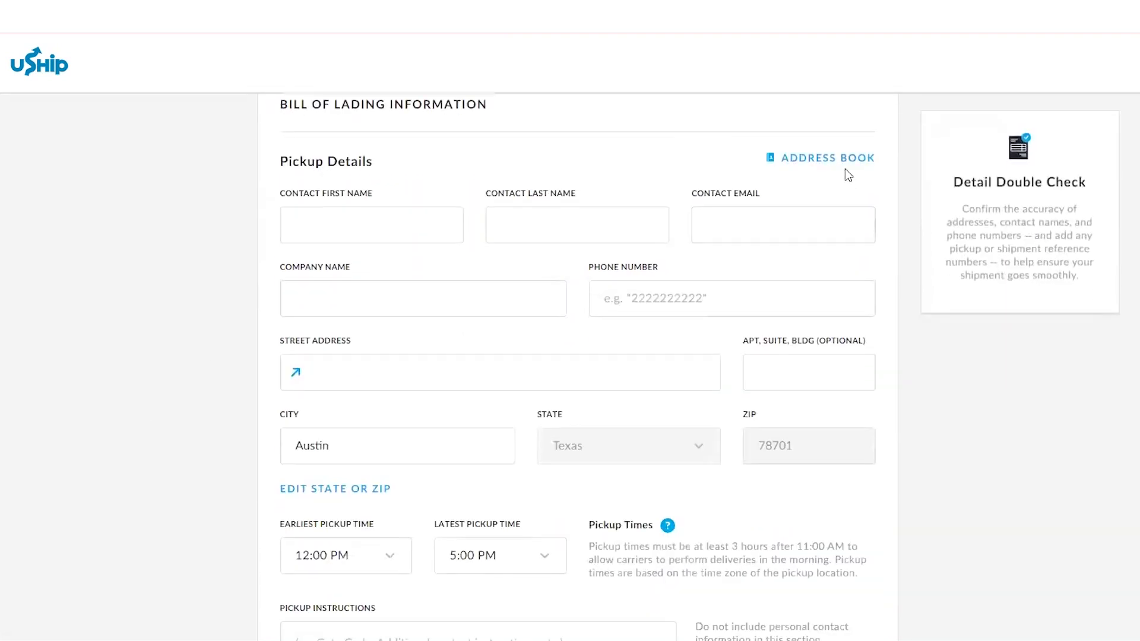
pyautogui.click(844, 159)
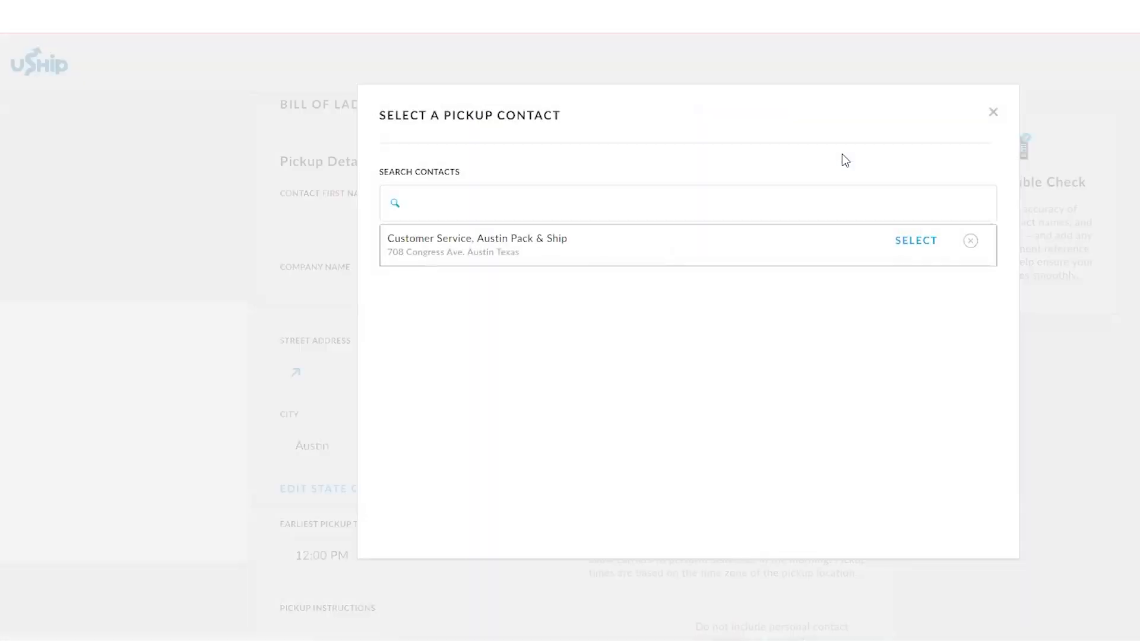
pyautogui.click(547, 245)
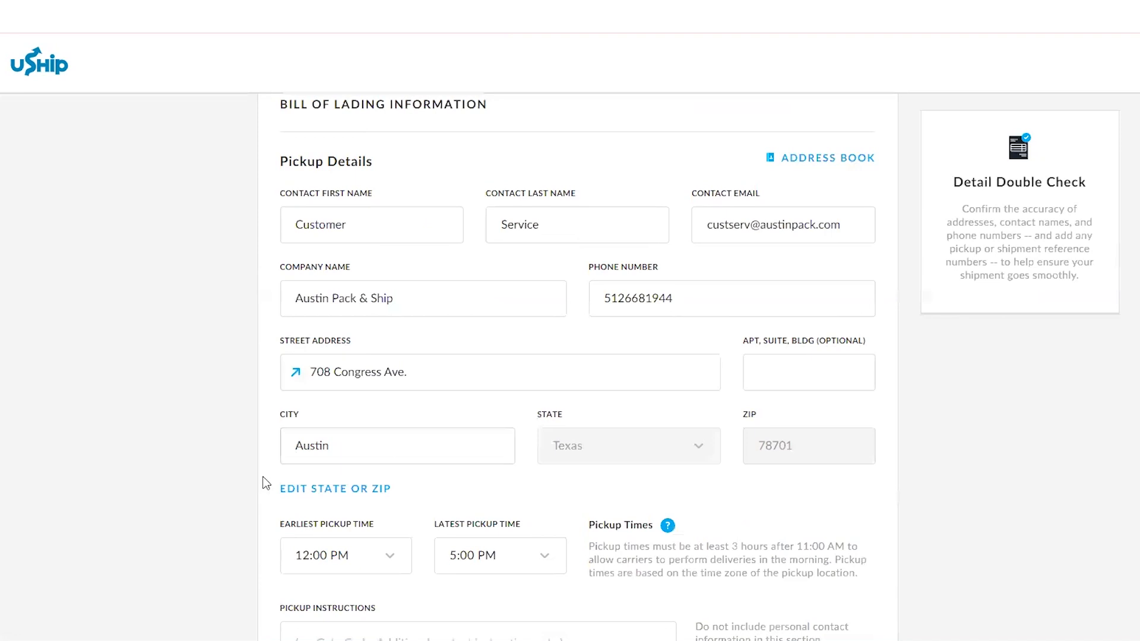
# Fill in the bill of lading's delivery details with the Jake's Plumbing contact from the address book.
pyautogui.scroll(-6, 202, 413)
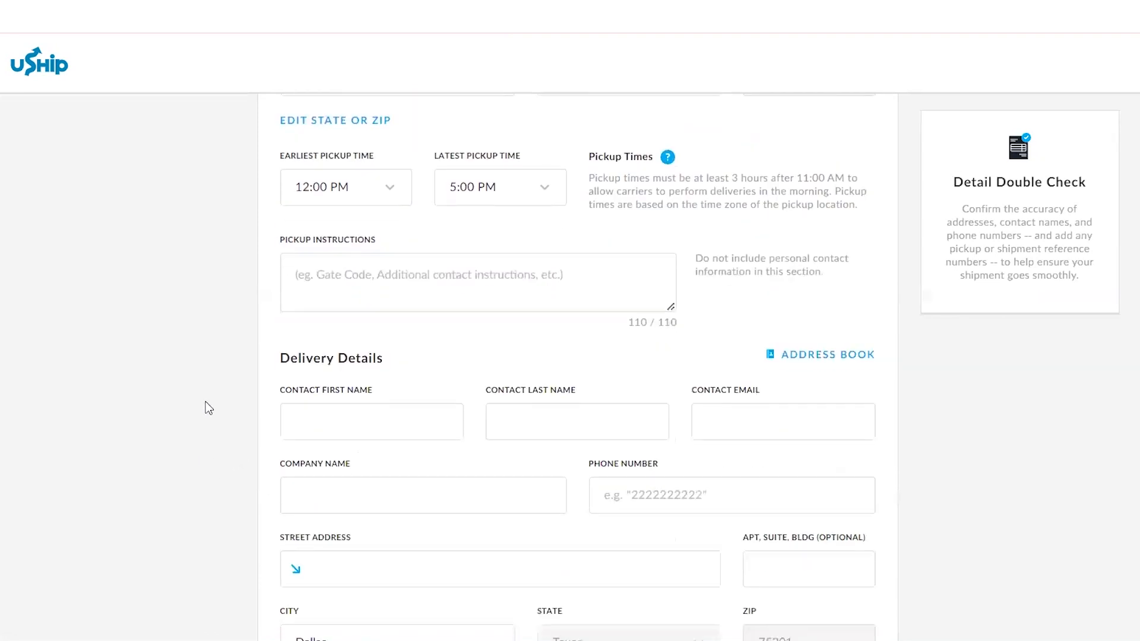
pyautogui.scroll(-2, 206, 408)
pyautogui.scroll(-2, 226, 359)
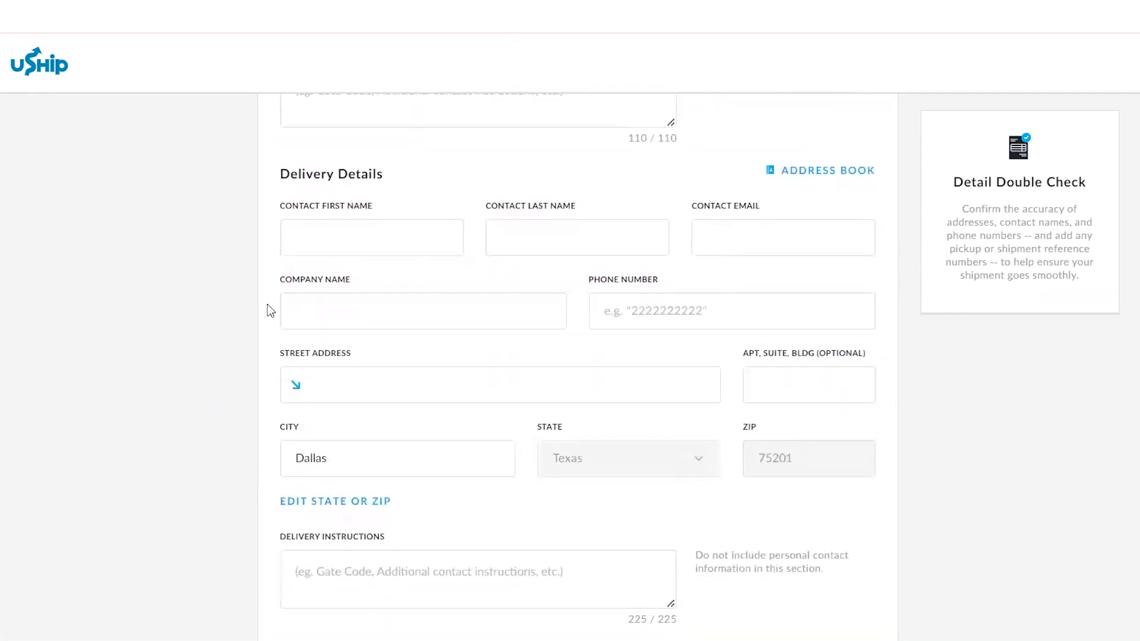
pyautogui.click(819, 174)
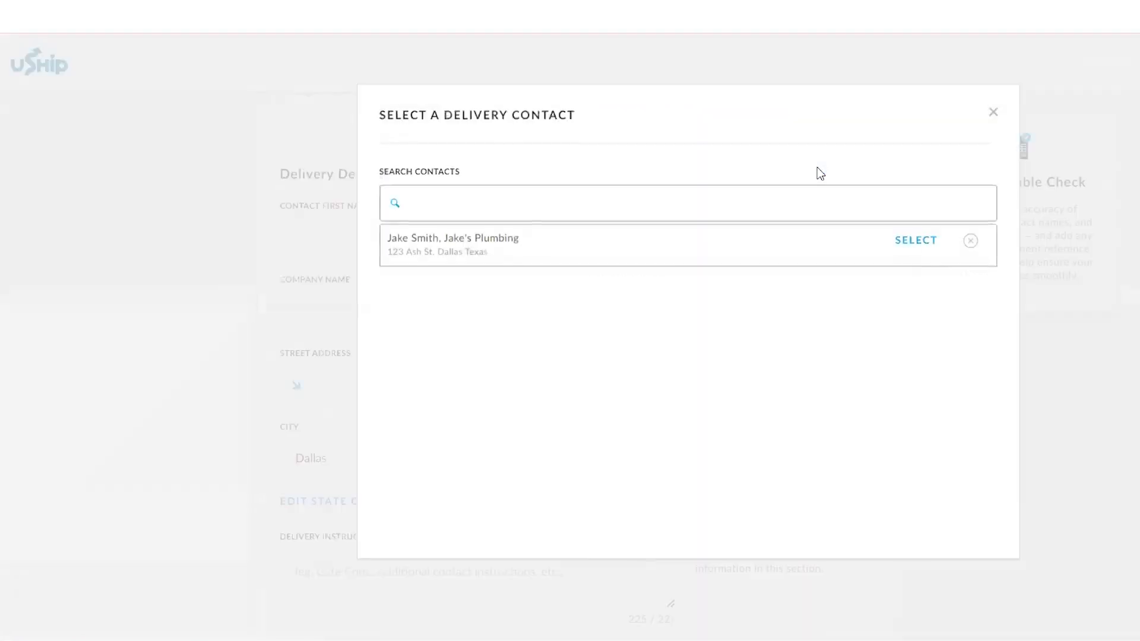
pyautogui.click(498, 247)
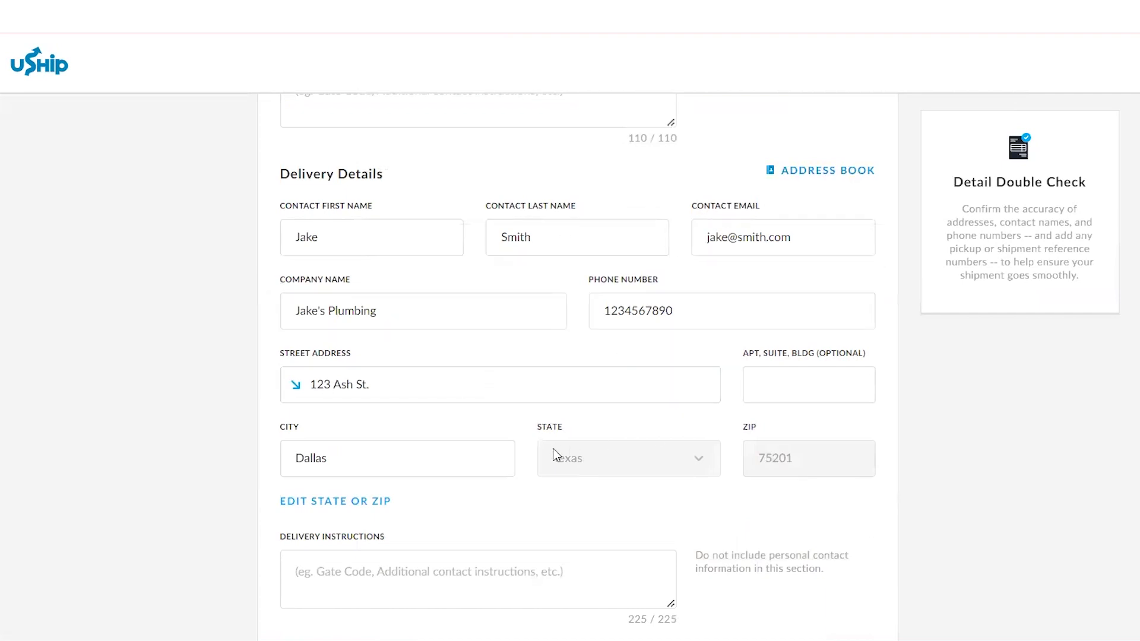
# Describe the pallet's item content as "Plumbing Parts" in the shipment contents.
pyautogui.scroll(-2, 1089, 458)
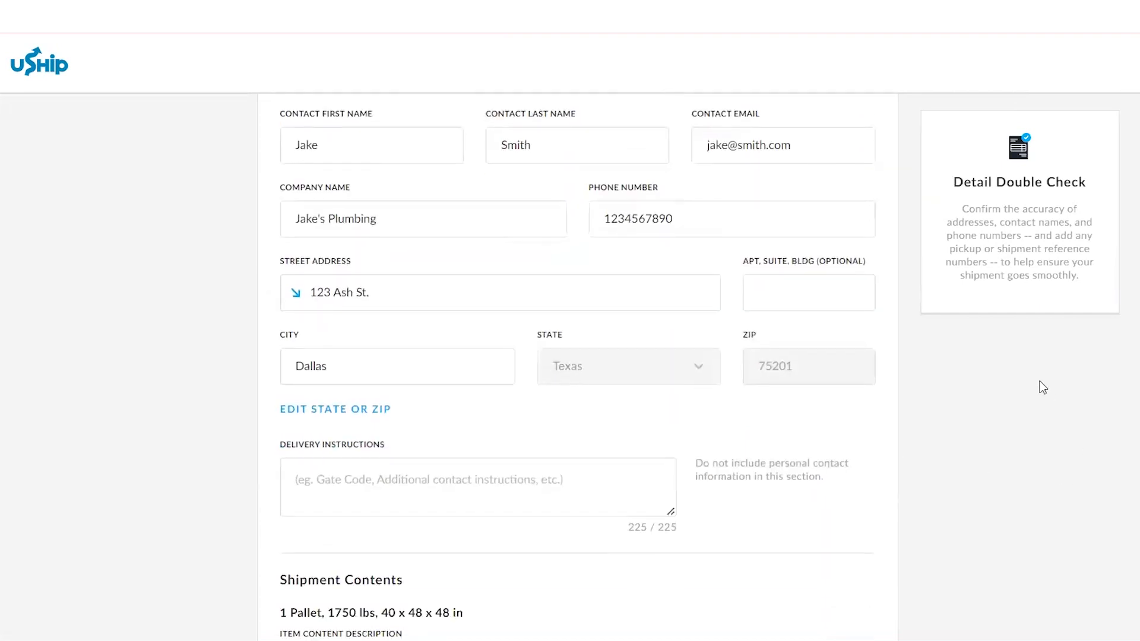
pyautogui.scroll(-2, 1051, 430)
pyautogui.click(361, 382)
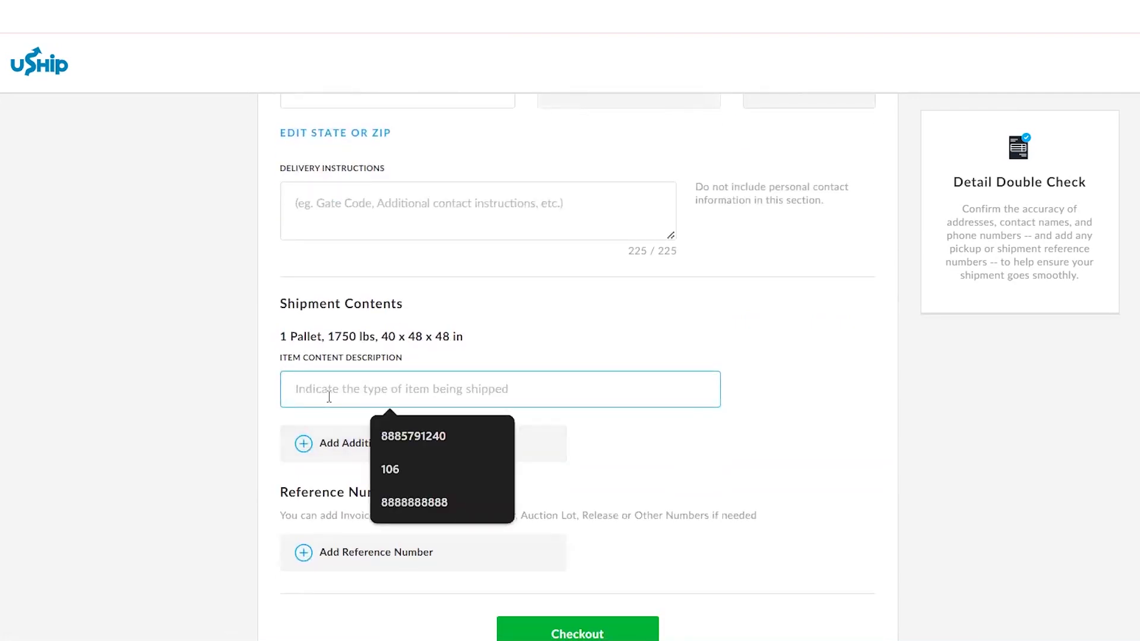
pyautogui.click(792, 465)
pyautogui.click(483, 393)
pyautogui.write('Plumbing Parts')
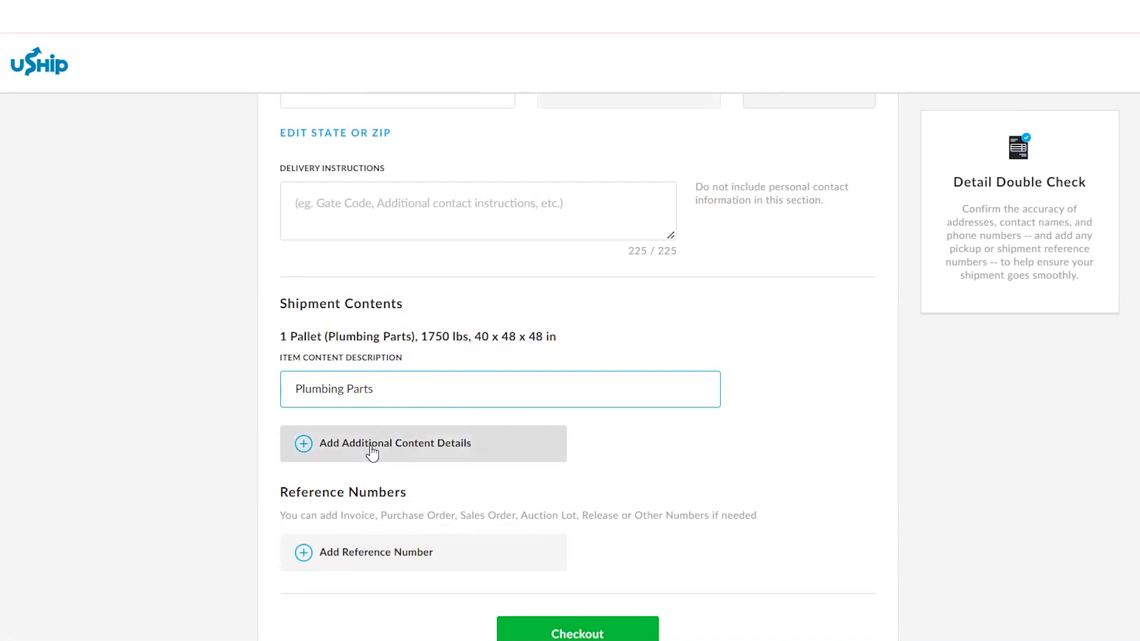
# Add content details for the pallet: quantity 10, packaging type Boxes, contents "Parts".
pyautogui.click(372, 454)
pyautogui.write('10')
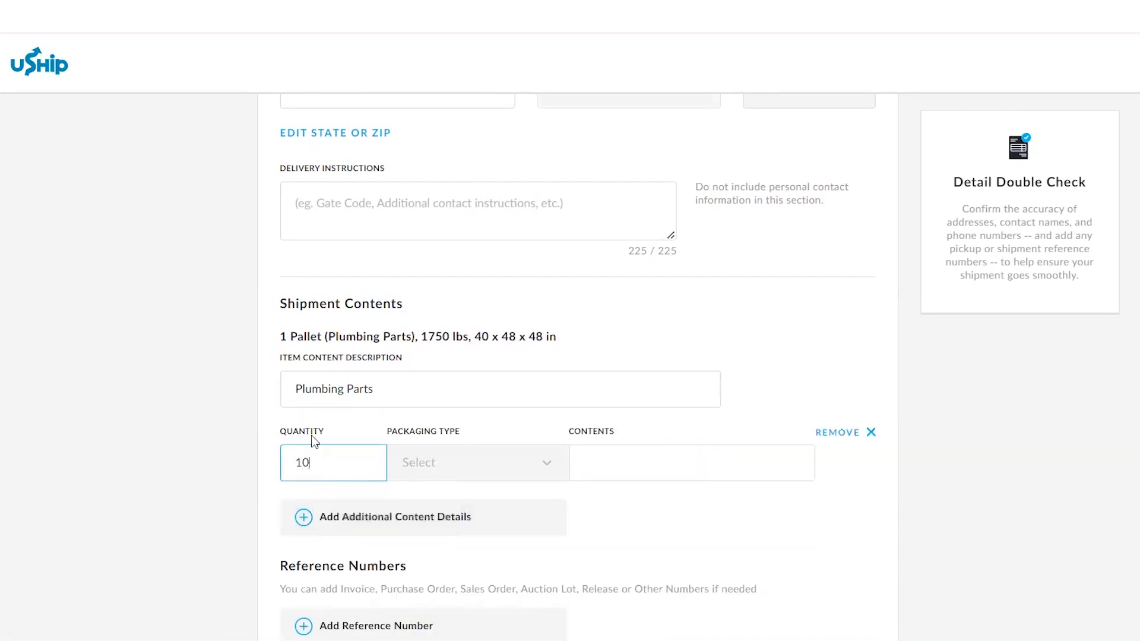
pyautogui.click(490, 460)
pyautogui.click(459, 510)
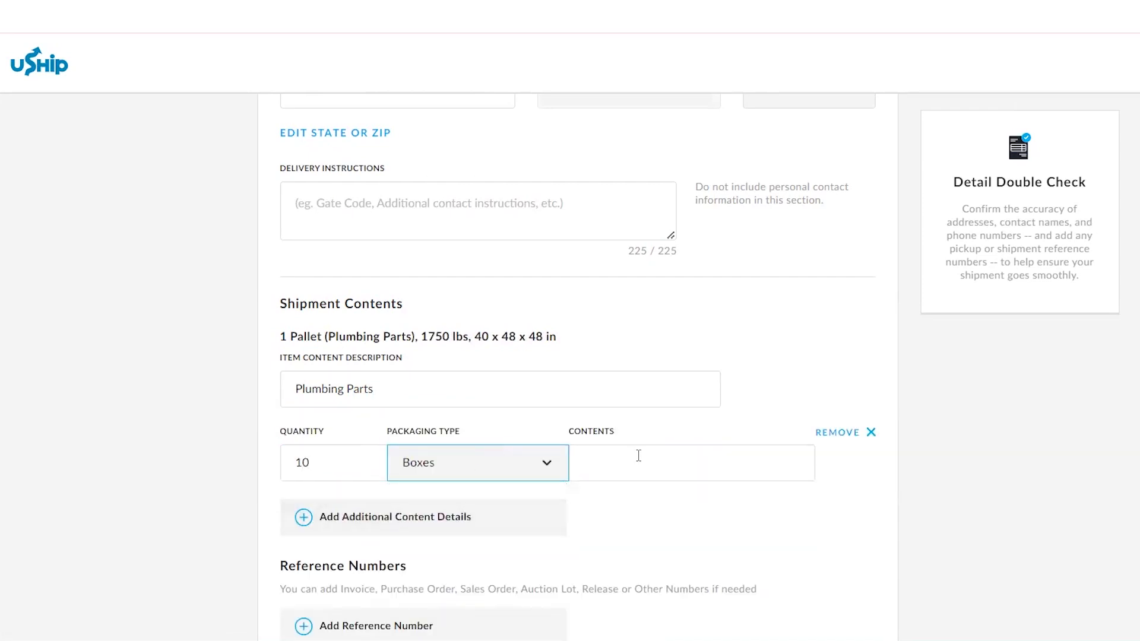
pyautogui.click(631, 459)
pyautogui.write('Parts')
pyautogui.click(124, 352)
# Add a reference number of type Sales Order and enter the sales order number.
pyautogui.scroll(-3, 101, 363)
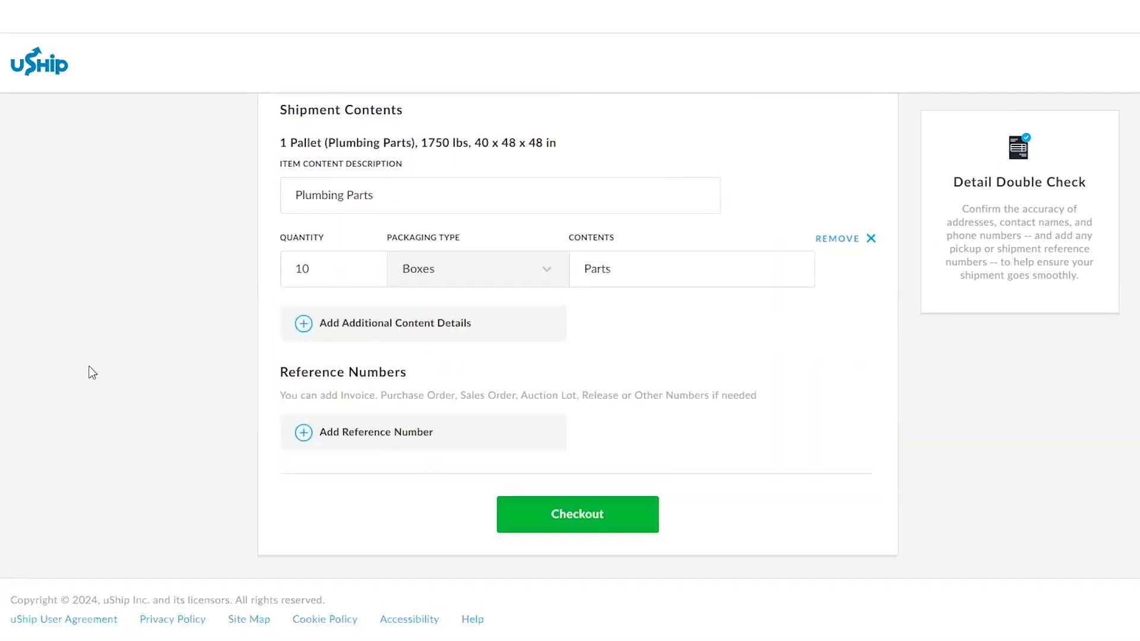
pyautogui.click(364, 434)
pyautogui.click(357, 453)
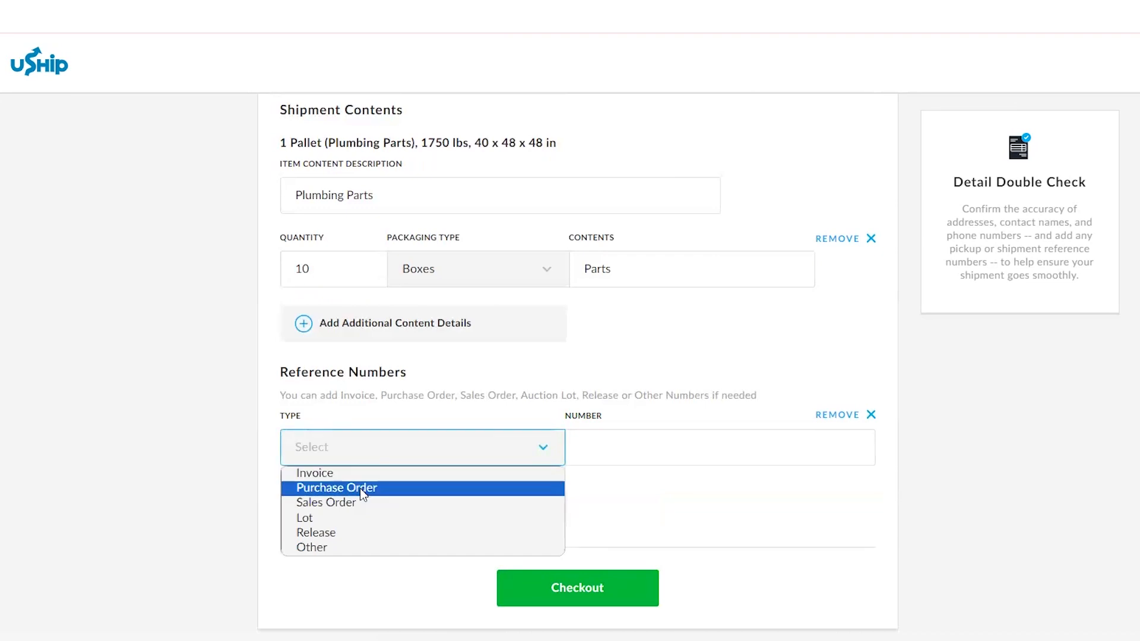
pyautogui.click(362, 502)
pyautogui.click(647, 446)
pyautogui.write('123456')
# Check the completed bill of lading form from top to bottom and proceed to checkout.
pyautogui.scroll(6, 848, 419)
pyautogui.scroll(5, 887, 425)
pyautogui.scroll(-15, 912, 427)
pyautogui.click(598, 518)
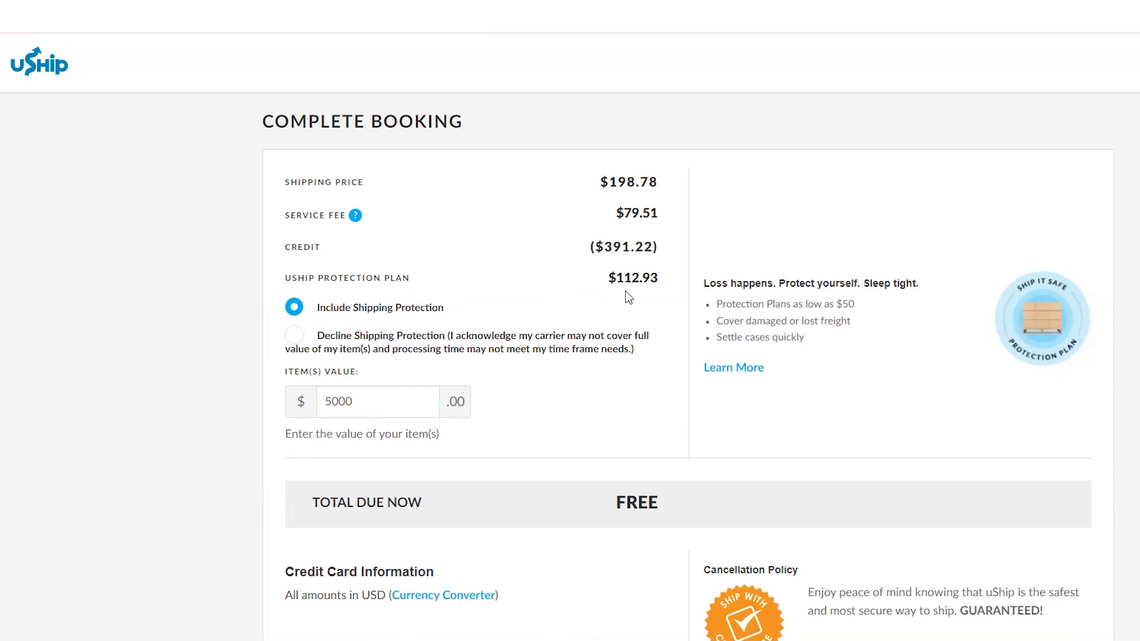
# Set the item value for the shipping protection plan to $6000.
pyautogui.click(378, 402)
pyautogui.moveTo(374, 401); pyautogui.dragTo(272, 396)
pyautogui.click(179, 396)
pyautogui.write('6000')
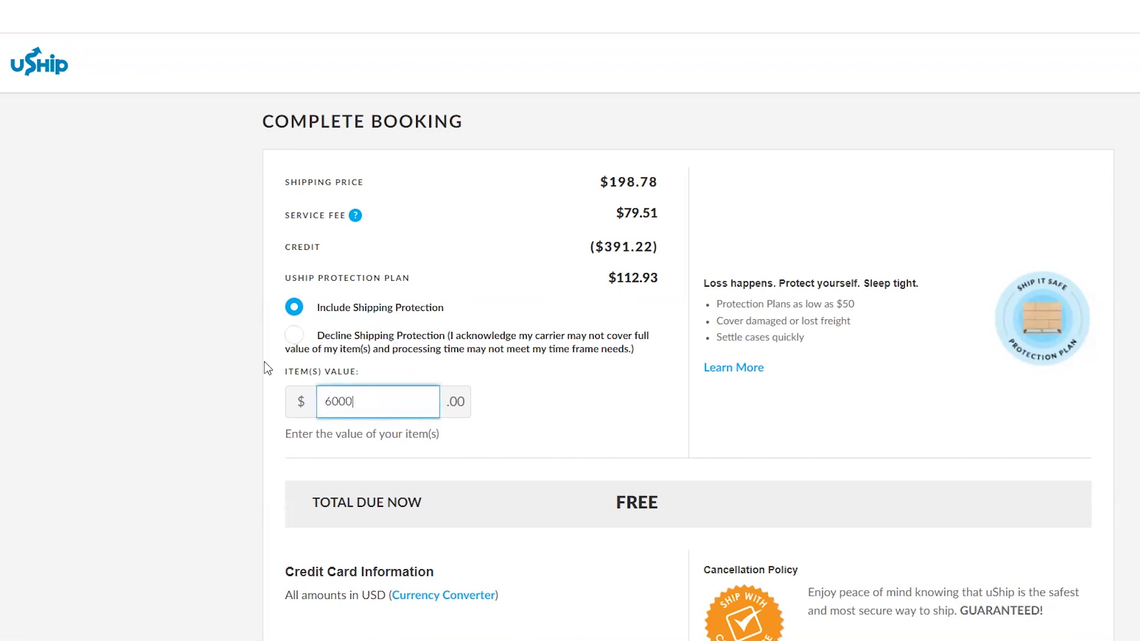
pyautogui.click(579, 409)
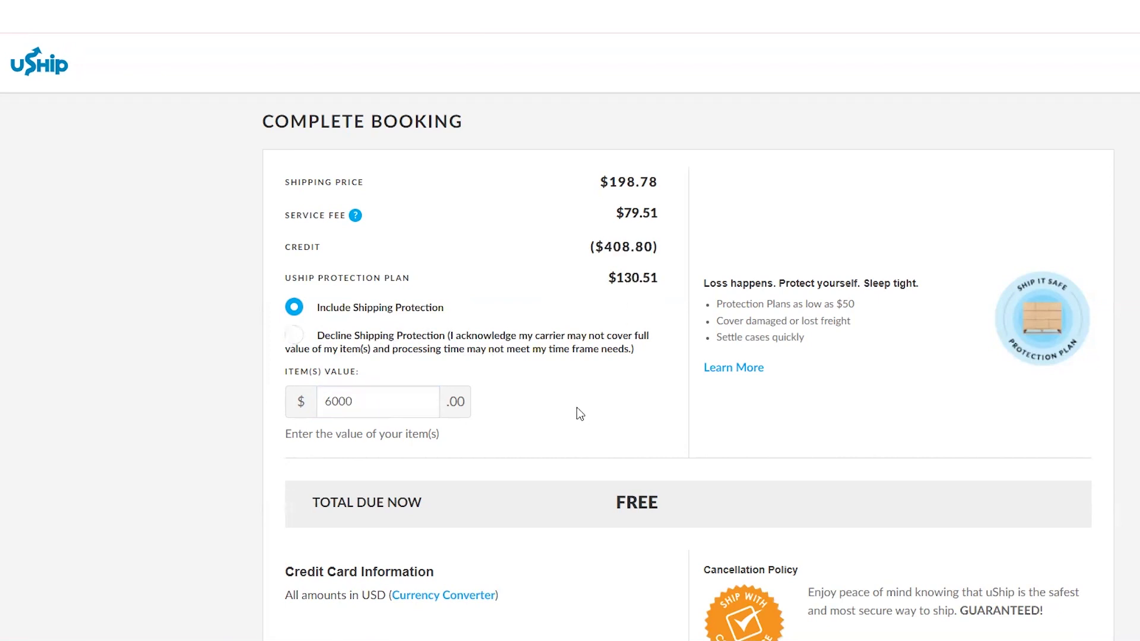
# Review the card on file, the contact phone number, the price breakdown and the total due for the booking.
pyautogui.scroll(-5, 575, 403)
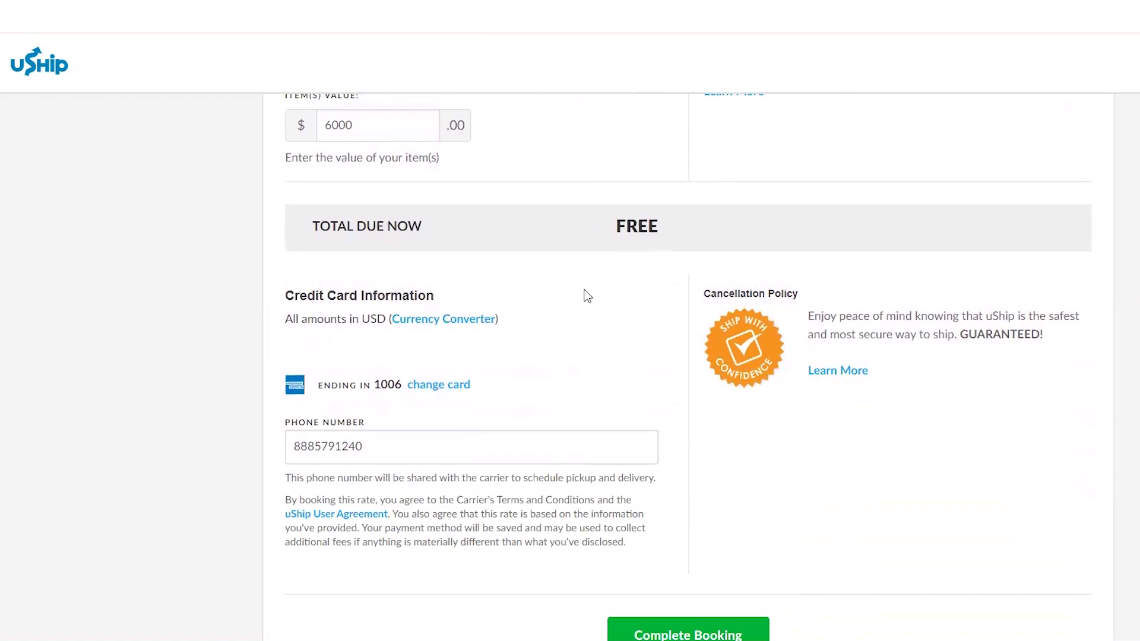
pyautogui.click(369, 450)
pyautogui.click(428, 399)
pyautogui.scroll(3, 582, 397)
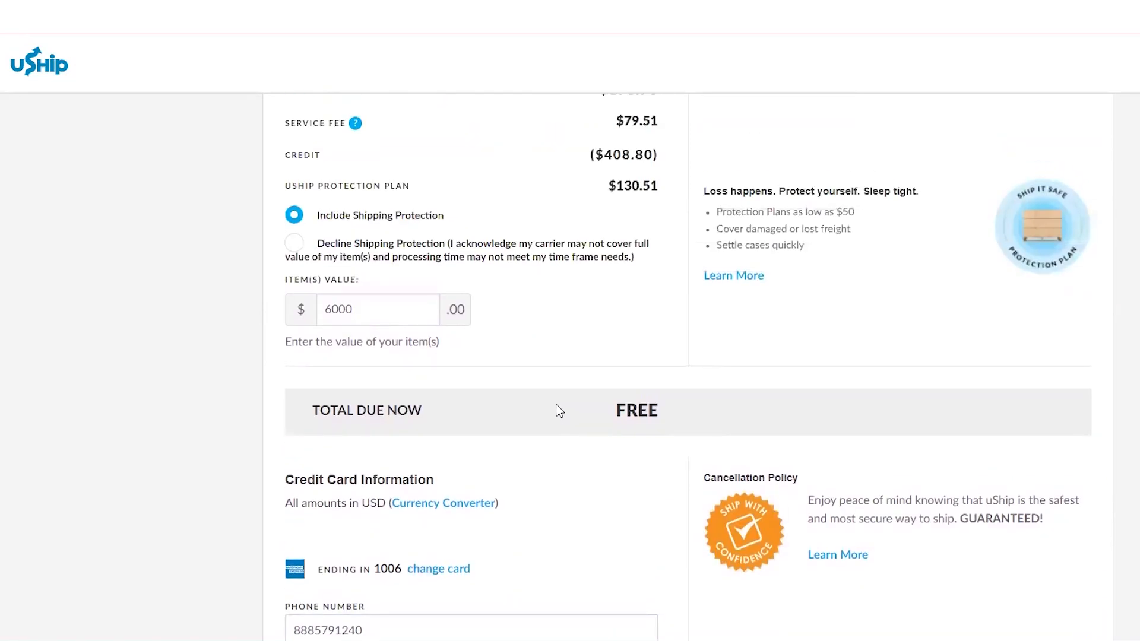
pyautogui.scroll(1, 569, 437)
pyautogui.click(571, 432)
pyautogui.click(622, 368)
pyautogui.click(641, 473)
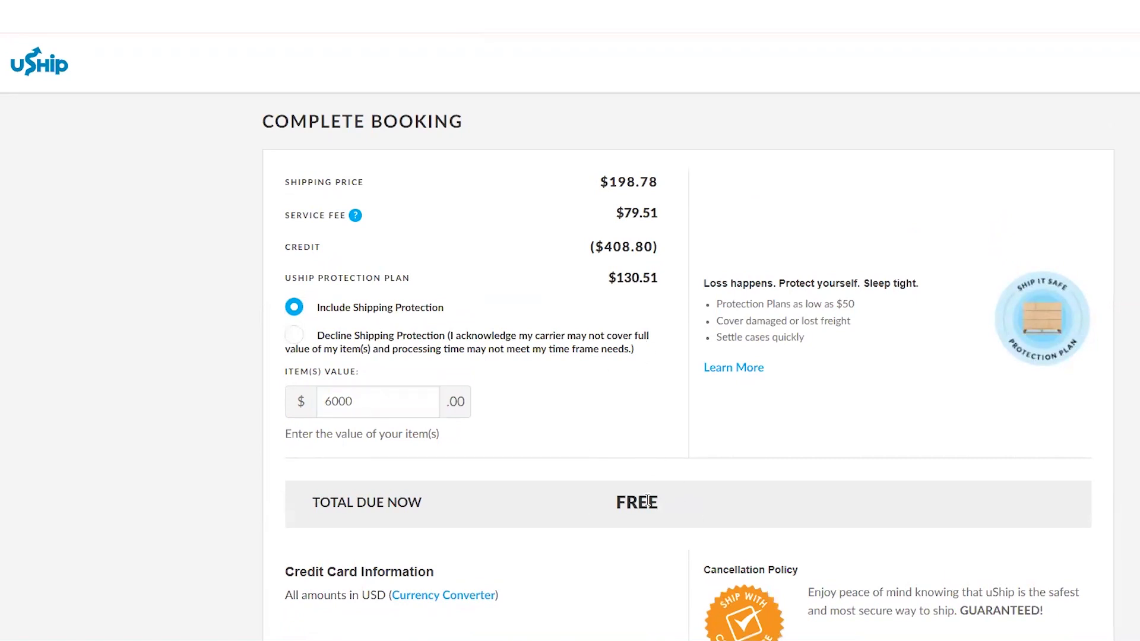
# Complete the booking and agree to the shipping protection terms.
pyautogui.scroll(-5, 585, 492)
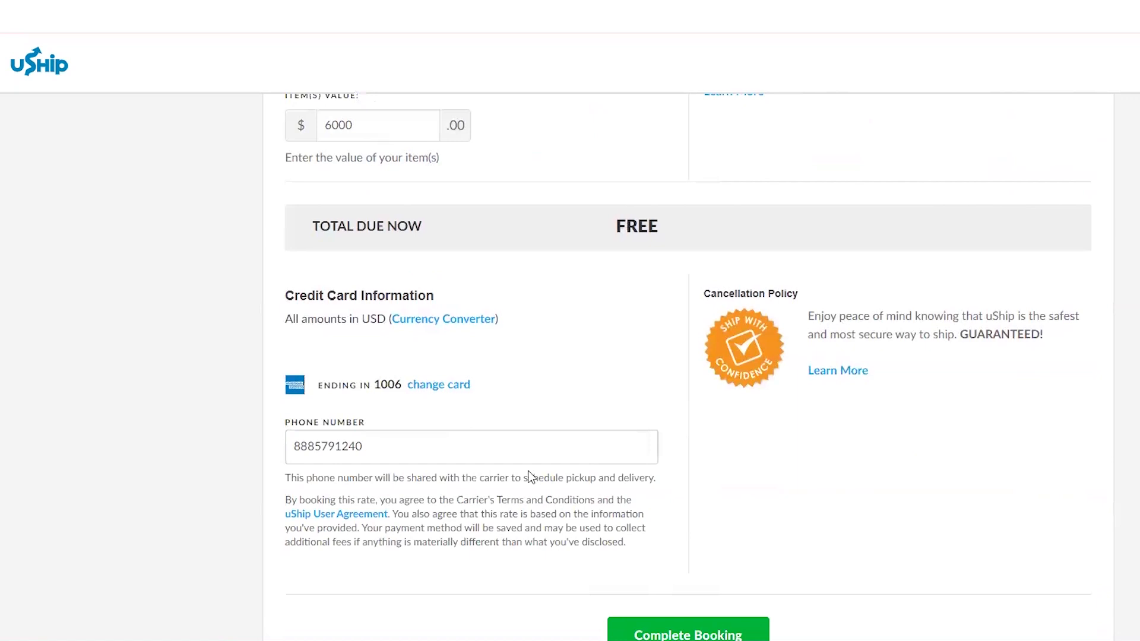
pyautogui.scroll(-2, 951, 485)
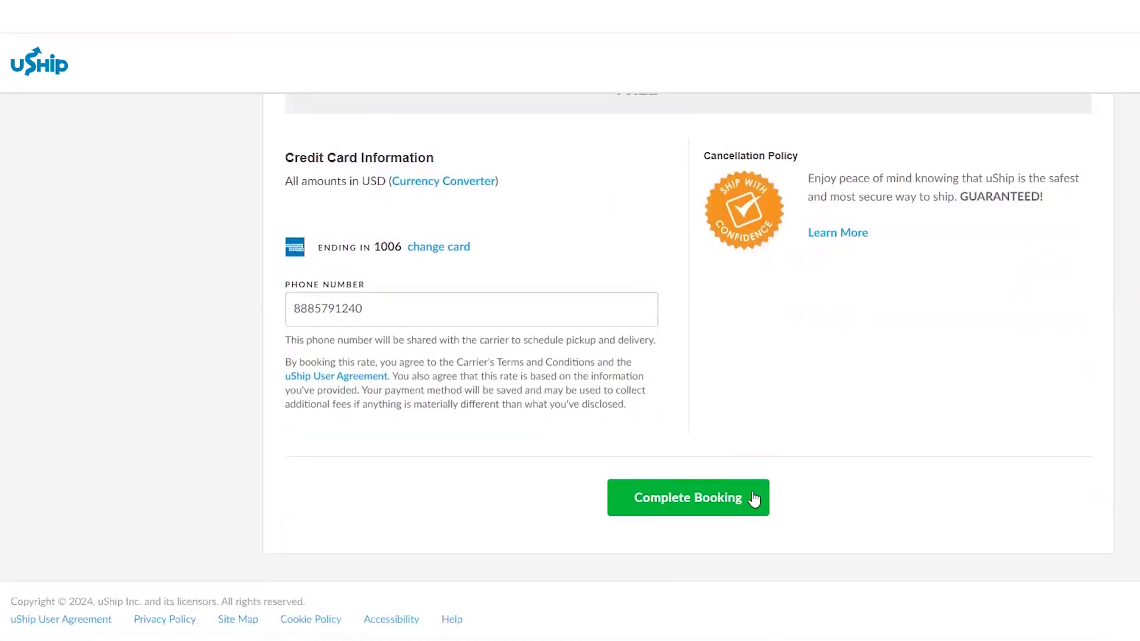
pyautogui.click(699, 502)
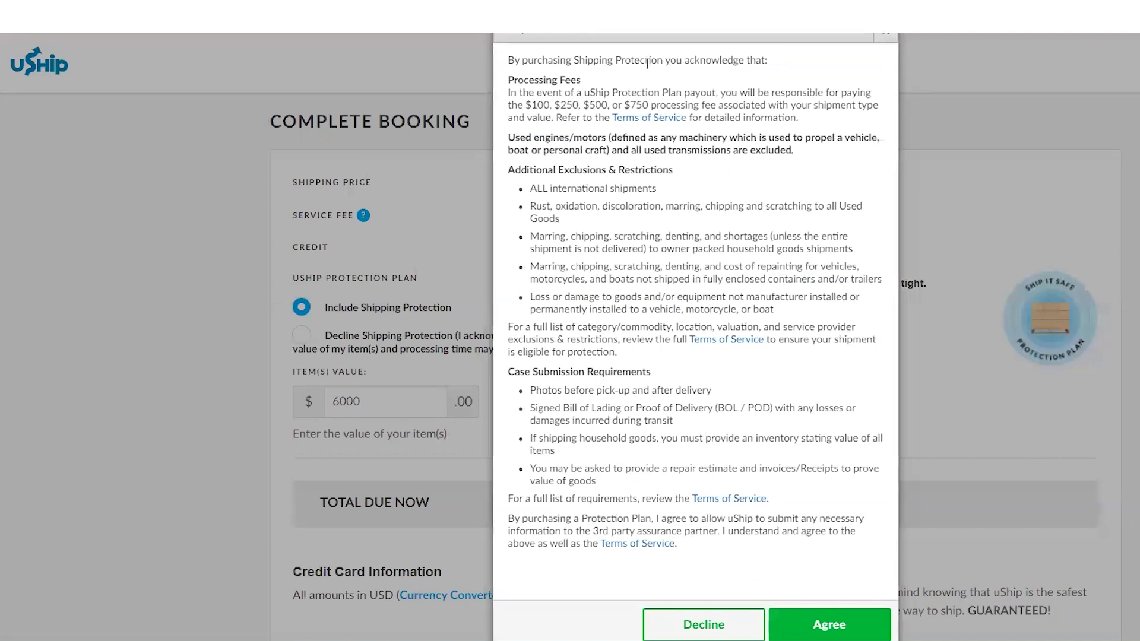
pyautogui.click(841, 627)
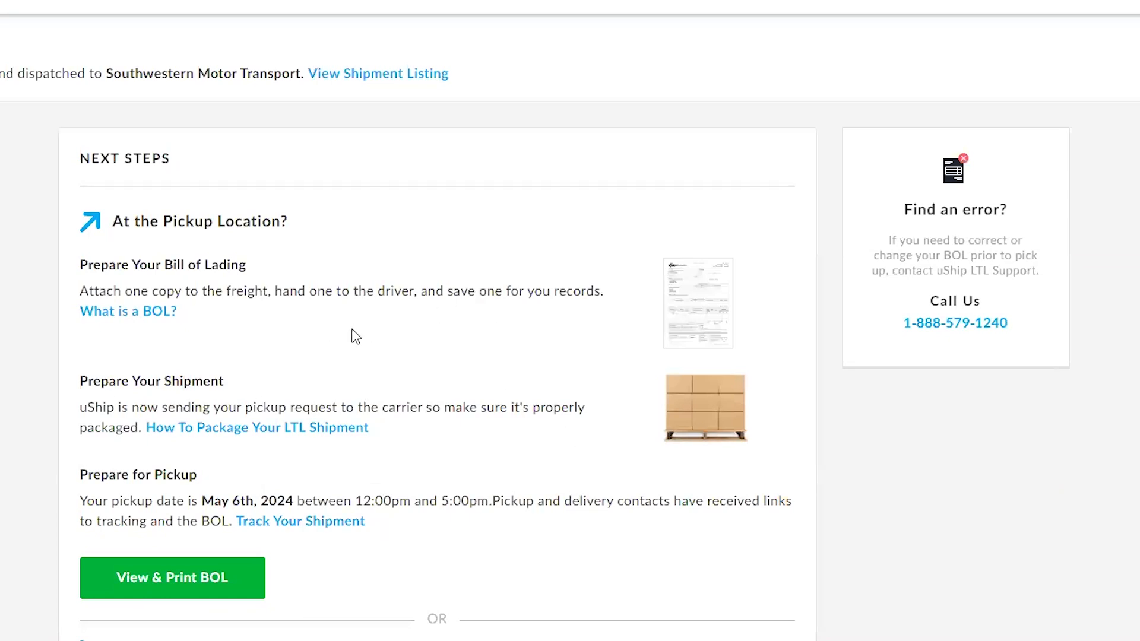
# Open the printable BOL document and review its instructions, bill of lading and shipping label pages.
pyautogui.scroll(-2, 532, 226)
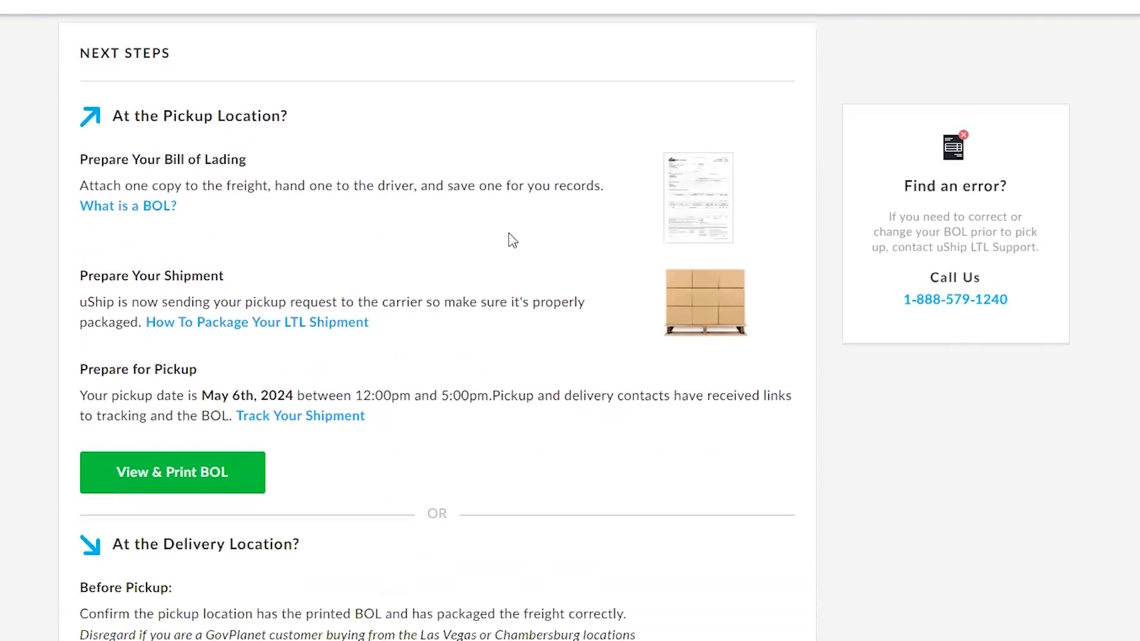
pyautogui.click(198, 475)
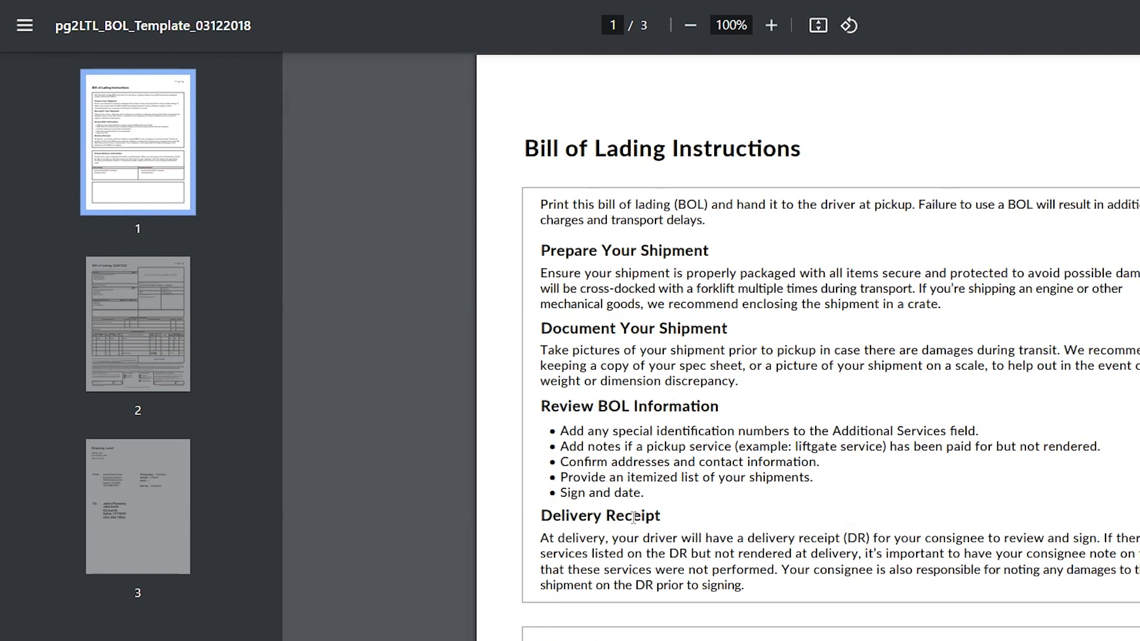
pyautogui.click(153, 326)
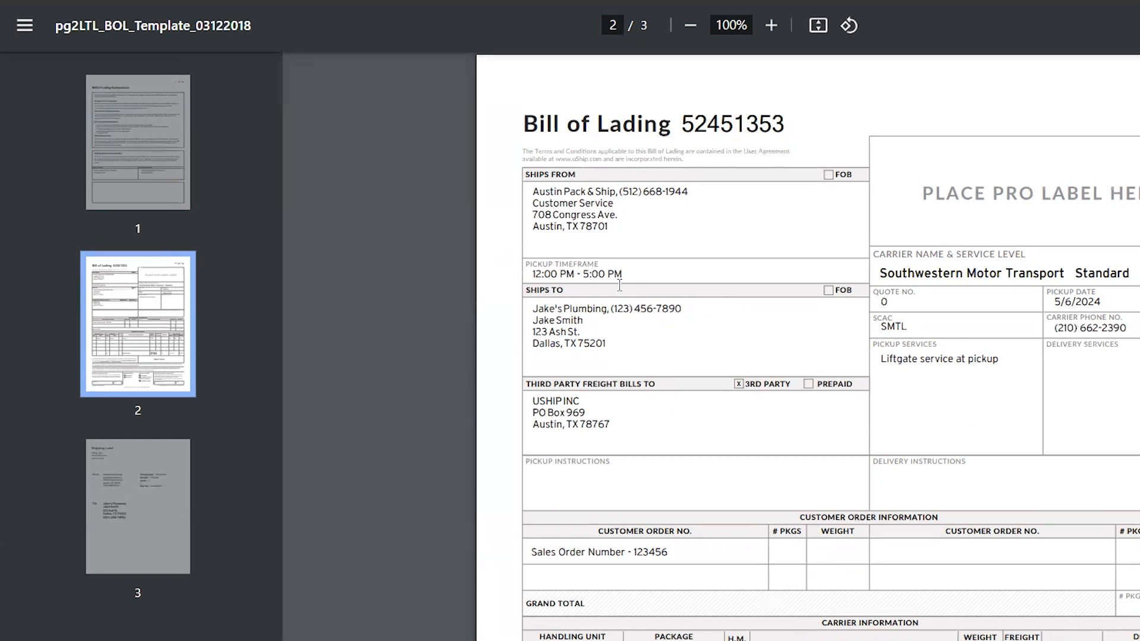
pyautogui.scroll(-5, 623, 284)
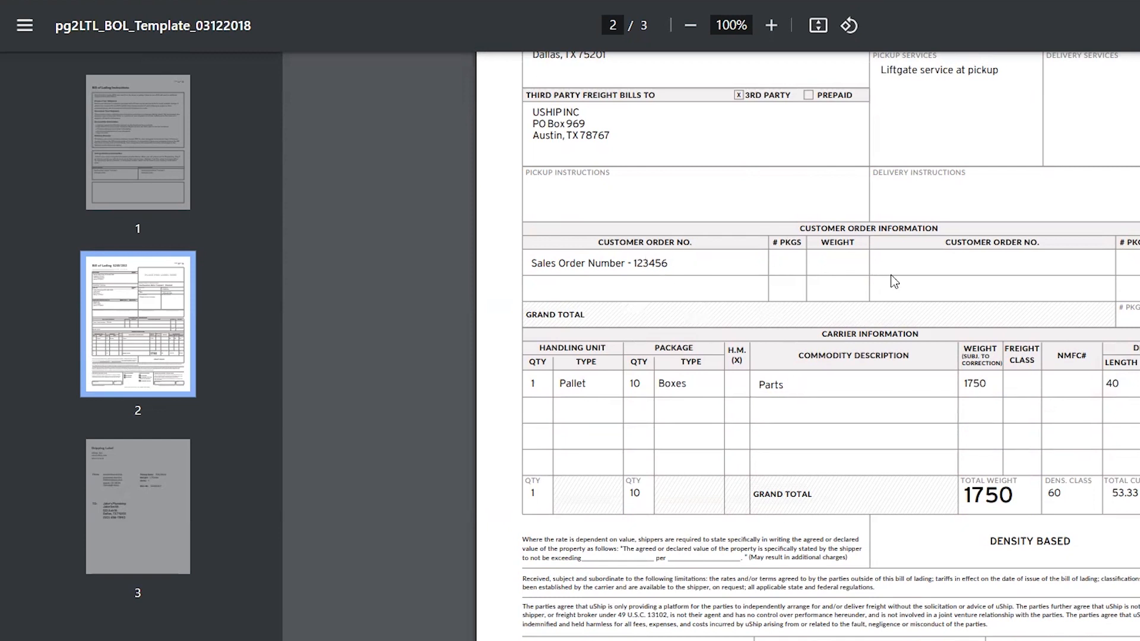
pyautogui.click(165, 511)
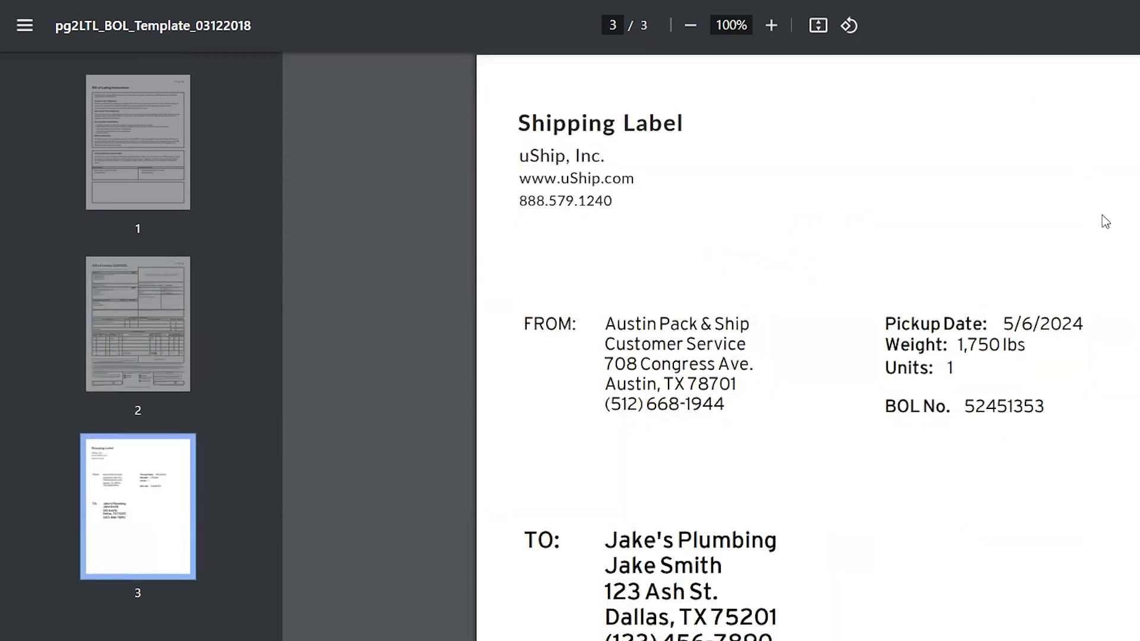
pyautogui.scroll(-3, 1102, 224)
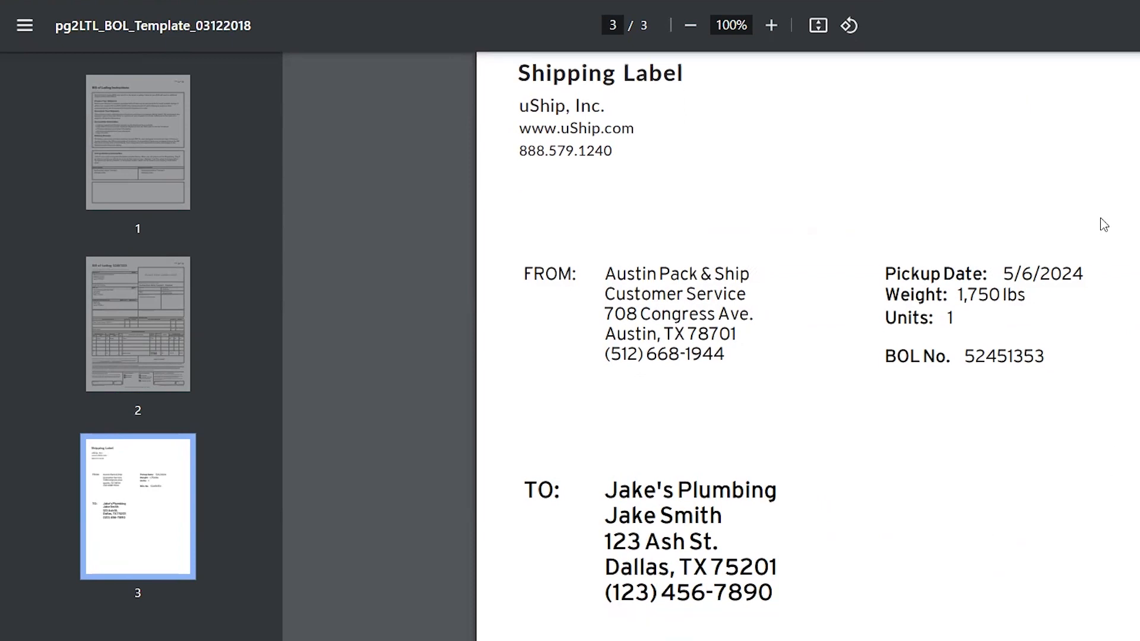
pyautogui.scroll(2, 760, 326)
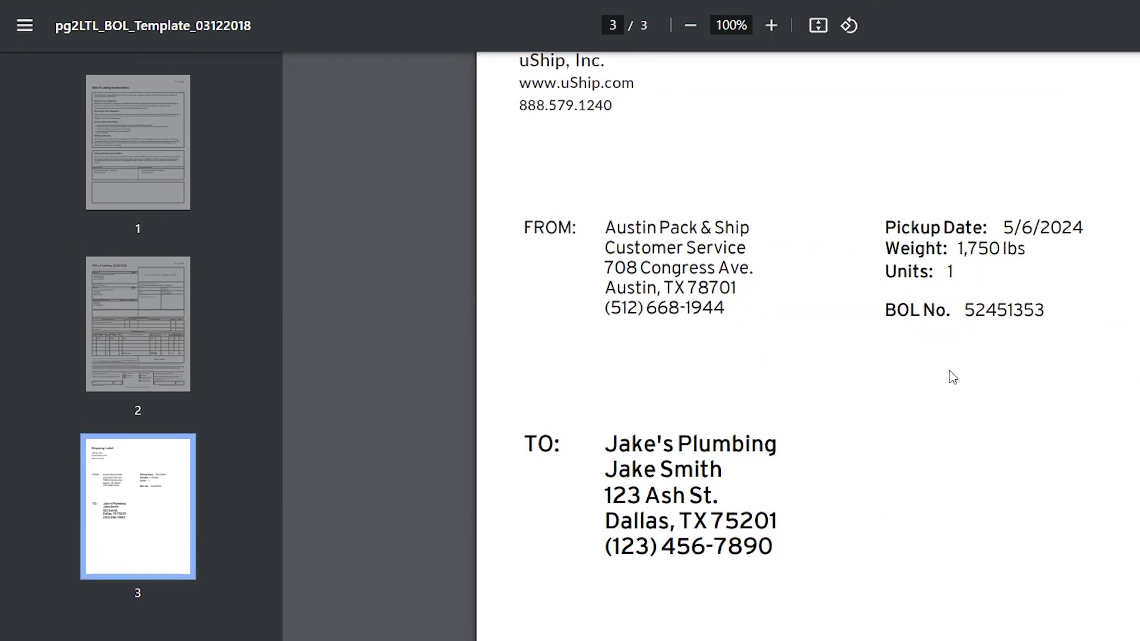
# Return to the uShip page and open the dispatched Plumbing Parts shipment from the list of shipments.
pyautogui.click(178, 1)
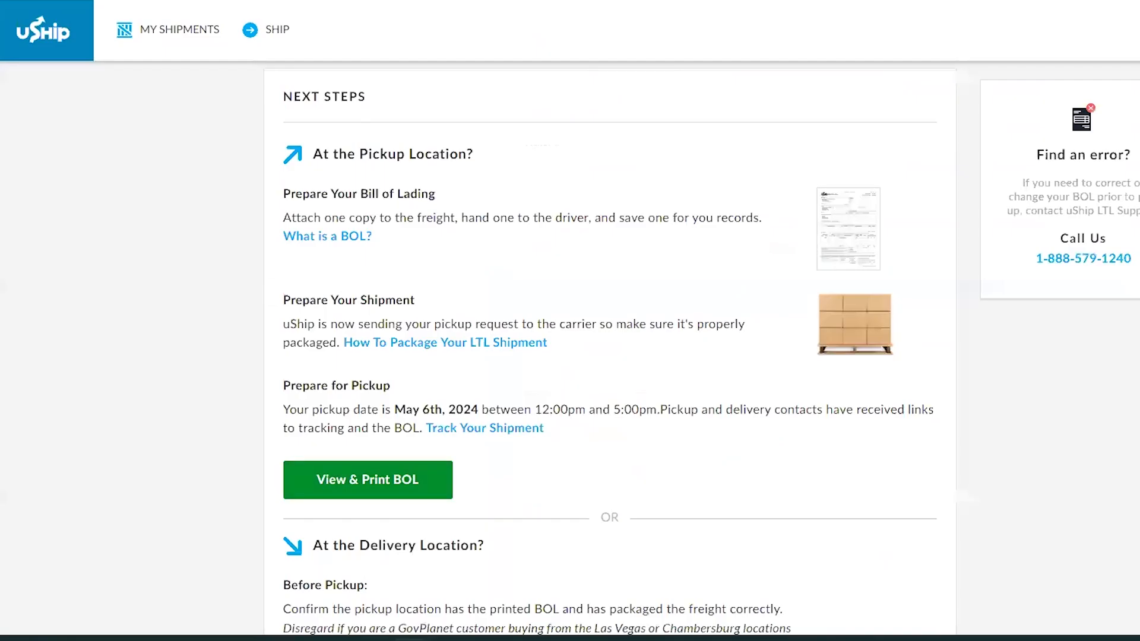
pyautogui.click(183, 36)
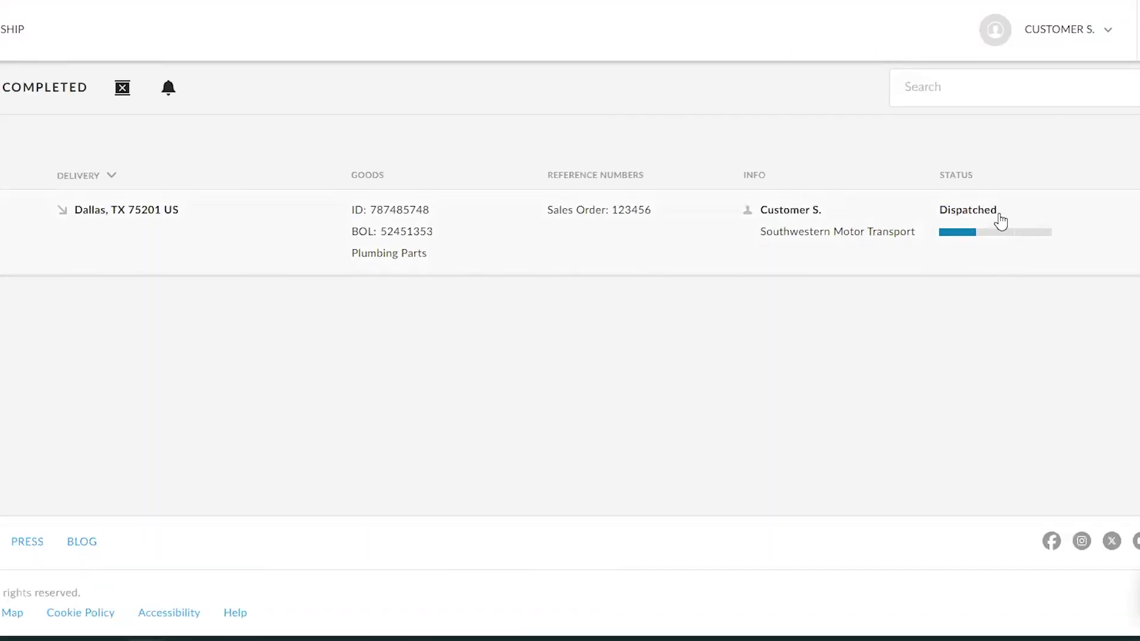
pyautogui.click(553, 252)
# Examine the shipment listing's dispatch status, tracking details, booking charges, route information and item details.
pyautogui.scroll(-6, 280, 288)
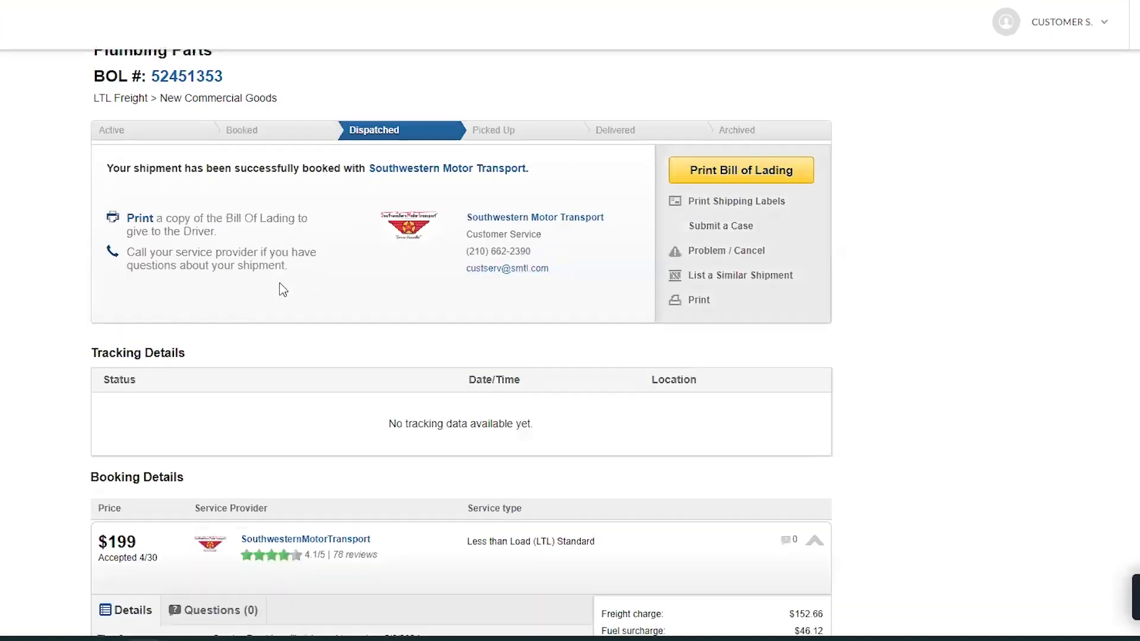
pyautogui.scroll(5, 383, 287)
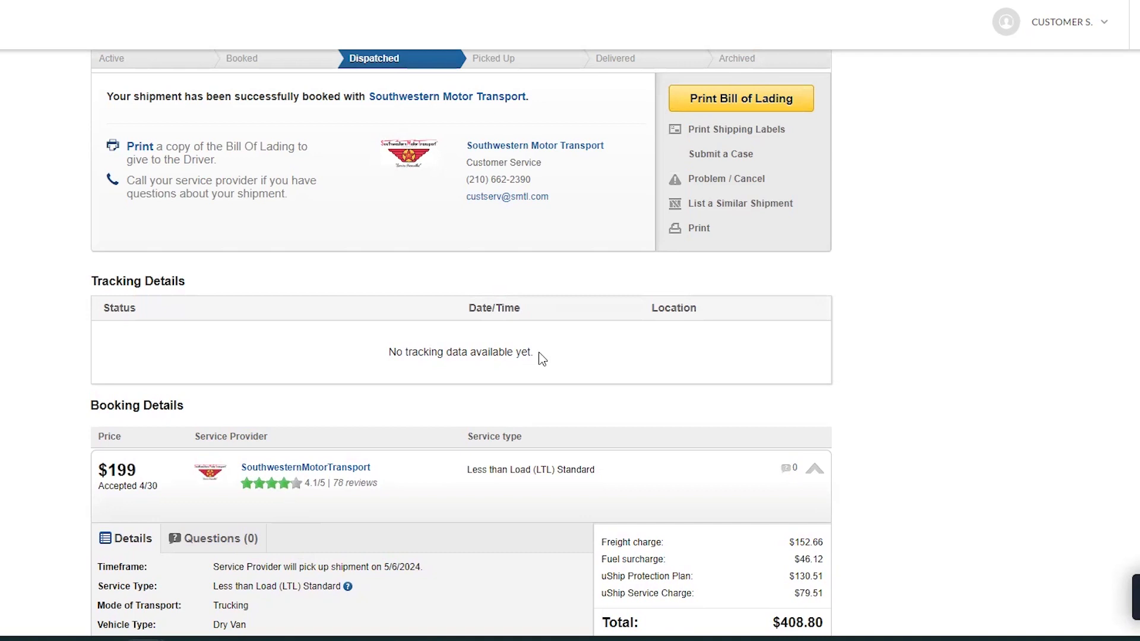
pyautogui.scroll(-8, 542, 358)
pyautogui.scroll(-5, 542, 358)
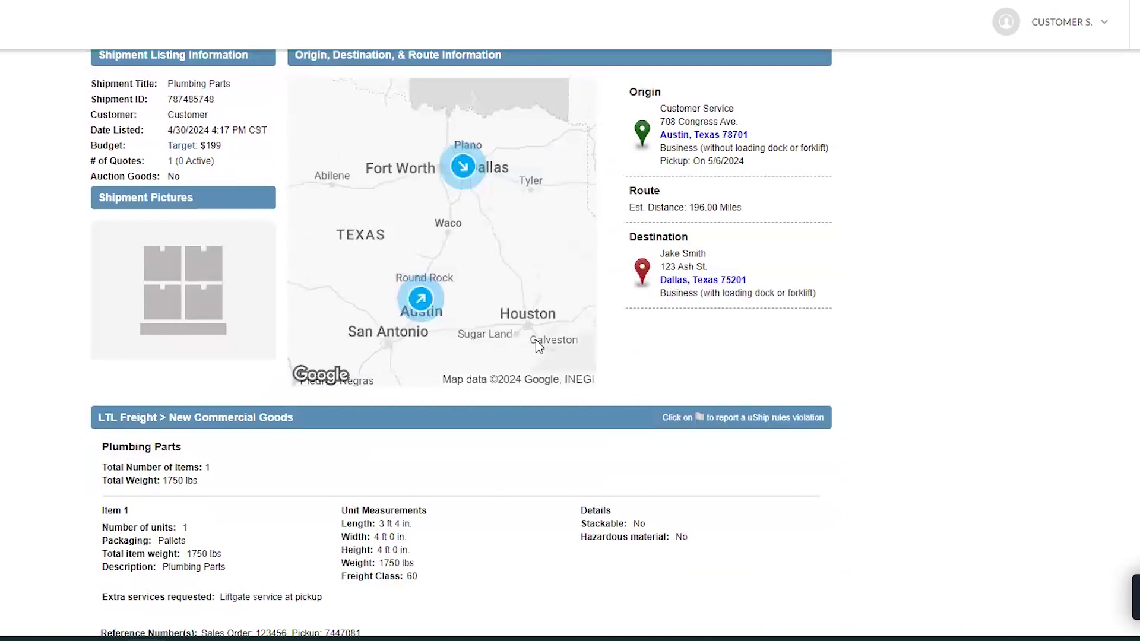
pyautogui.scroll(5, 537, 341)
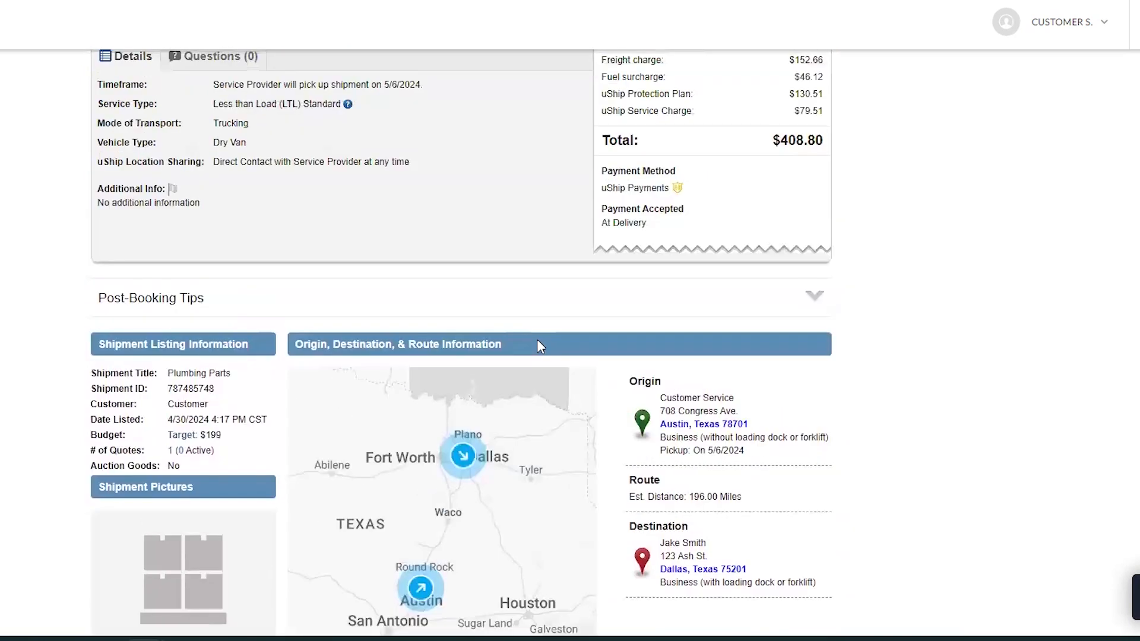
pyautogui.scroll(-3, 537, 341)
pyautogui.scroll(11, 522, 341)
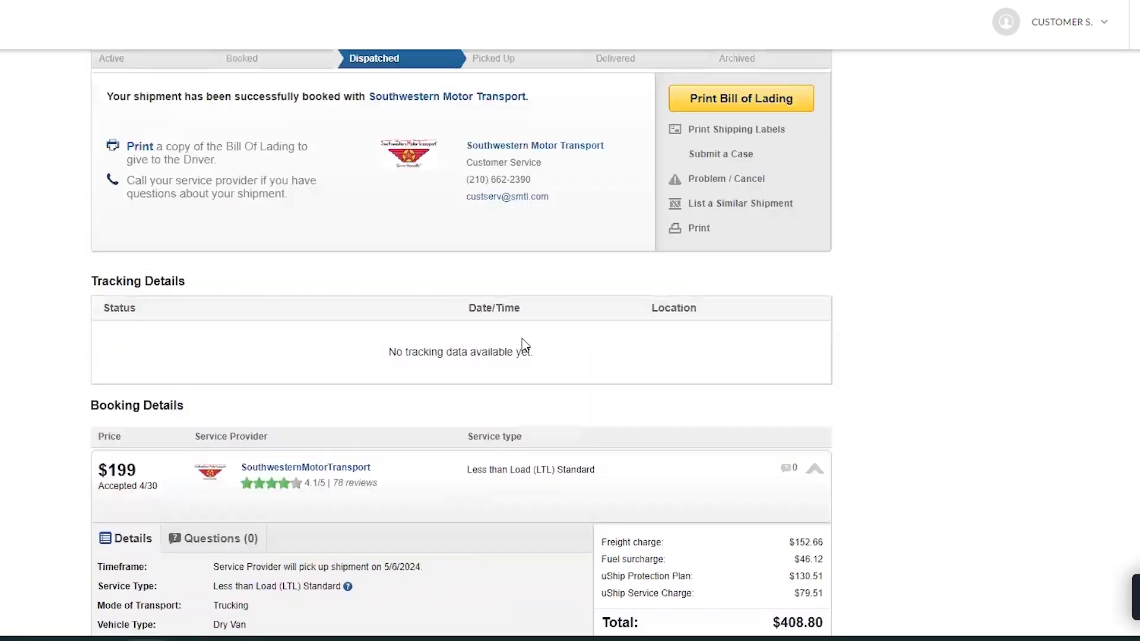
pyautogui.scroll(2, 525, 344)
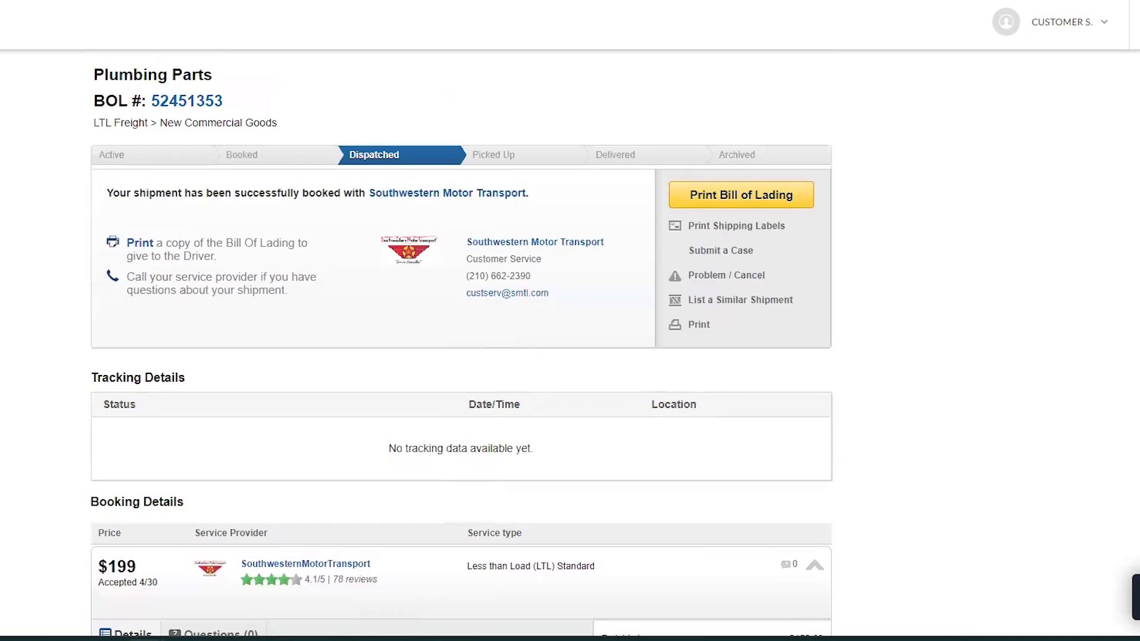